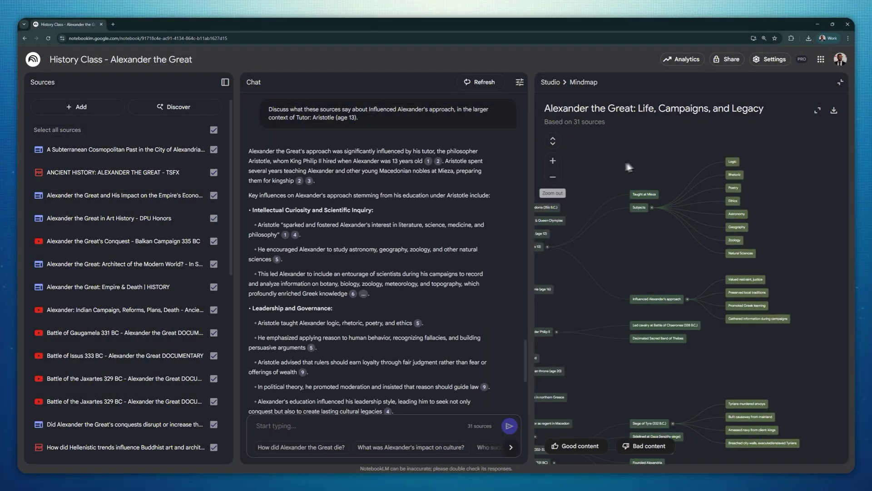
# Close the mind map, view the Balkan Campaign 335 BC source, and save the early-years lesson plan to a note
pyautogui.scroll(-5, 491, 209)
pyautogui.click(842, 81)
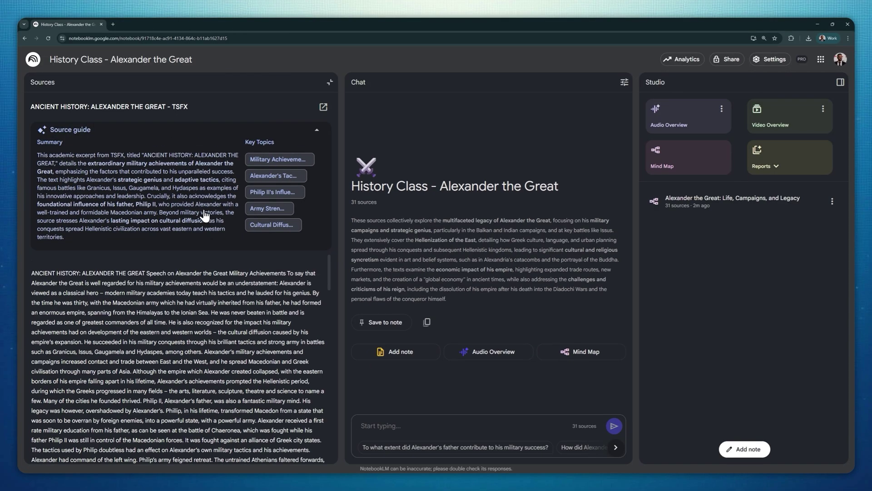
pyautogui.click(324, 108)
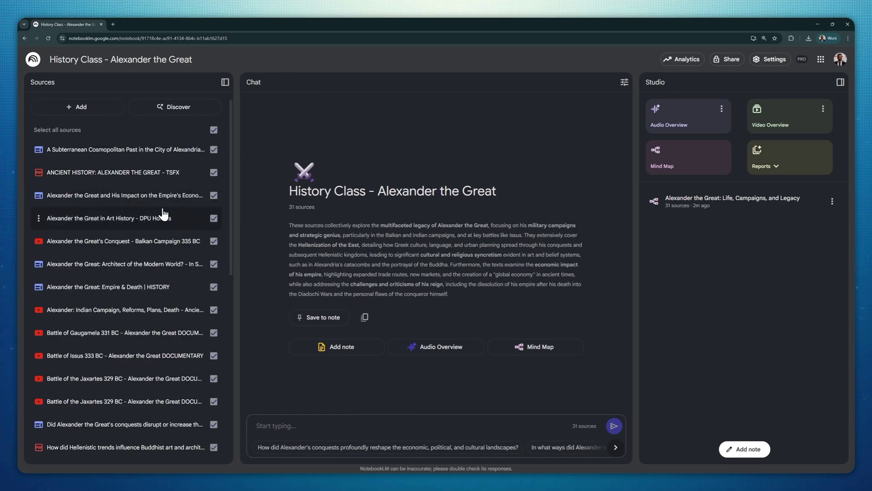
pyautogui.click(168, 243)
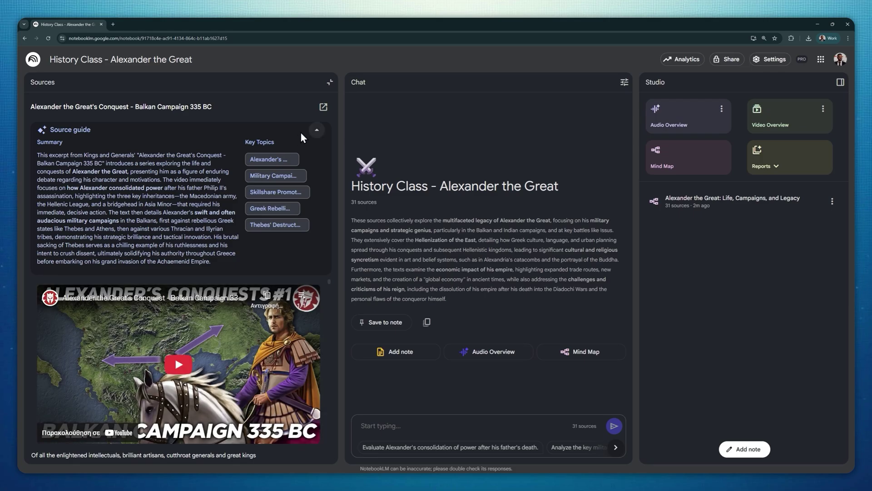
pyautogui.click(329, 82)
pyautogui.scroll(-10, 559, 363)
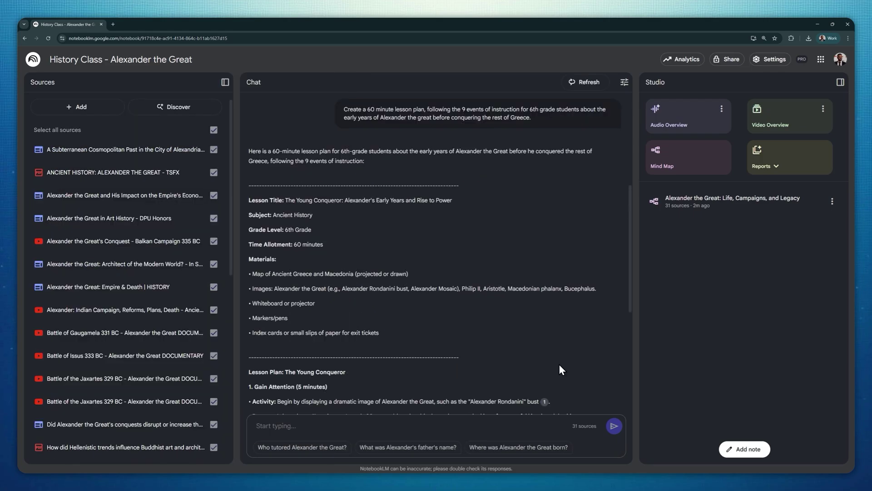
pyautogui.moveTo(630, 206); pyautogui.dragTo(629, 388)
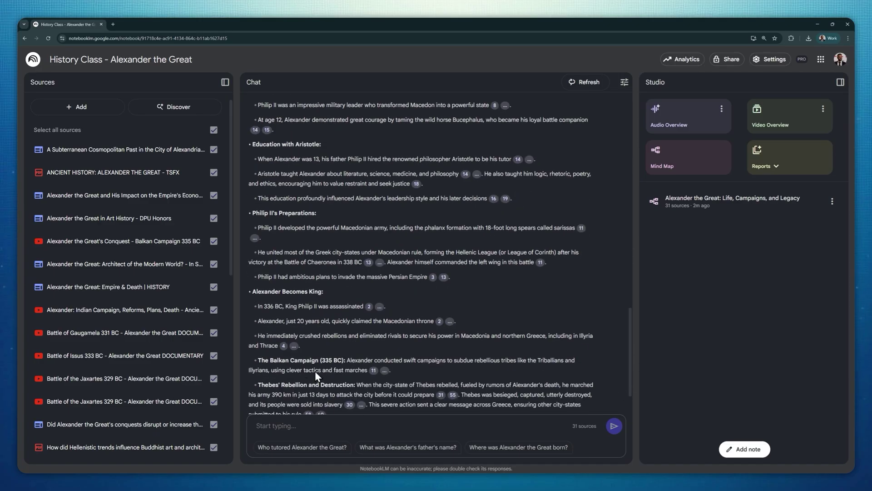
pyautogui.scroll(-5, 333, 370)
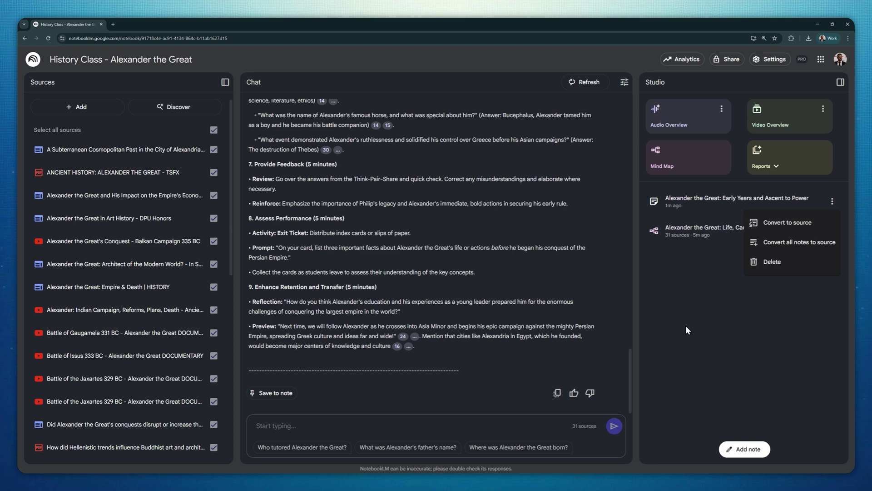
# Ask the chat for a 60-minute, nine-events lesson plan on Greece for 6th graders
pyautogui.click(677, 327)
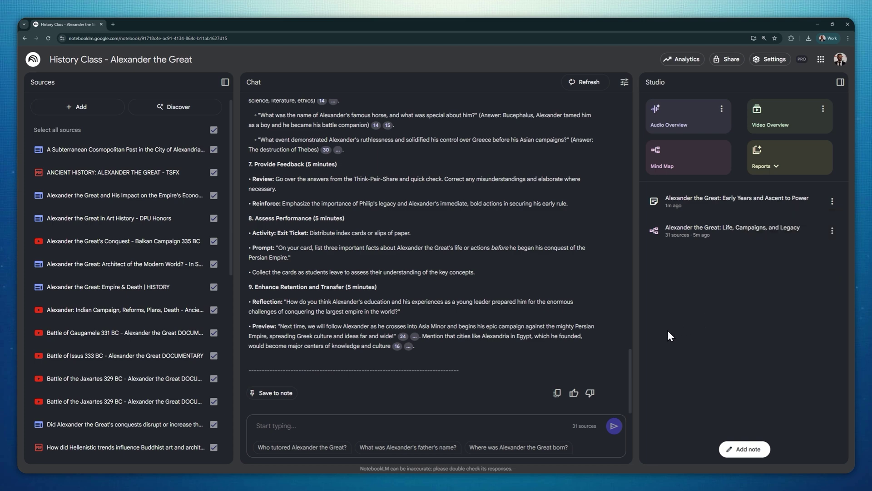
pyautogui.write('Create a 60 minute lesson plan, following the 9 events of instruction for 6th grade')
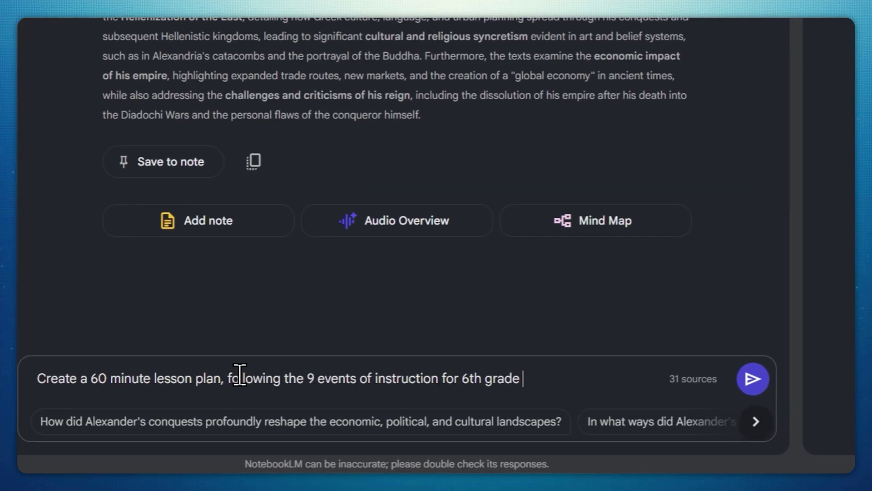
pyautogui.write(' Greece.')
pyautogui.press('Return')
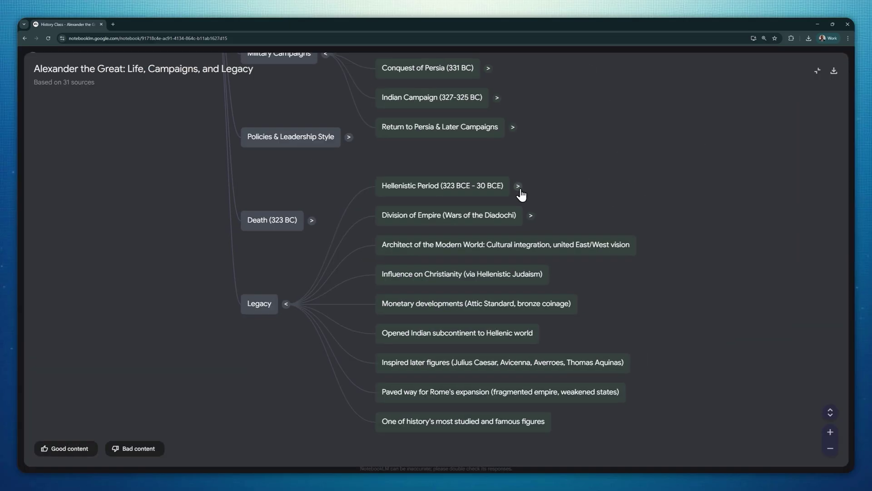
# Expand the Hellenistic Period, Phoenicia & Egypt, Siege of Tyre, Tutor: Aristotle, Subjects and Influenced Alexander's approach branches
pyautogui.click(519, 184)
pyautogui.scroll(5, 656, 210)
pyautogui.click(495, 284)
pyautogui.click(725, 236)
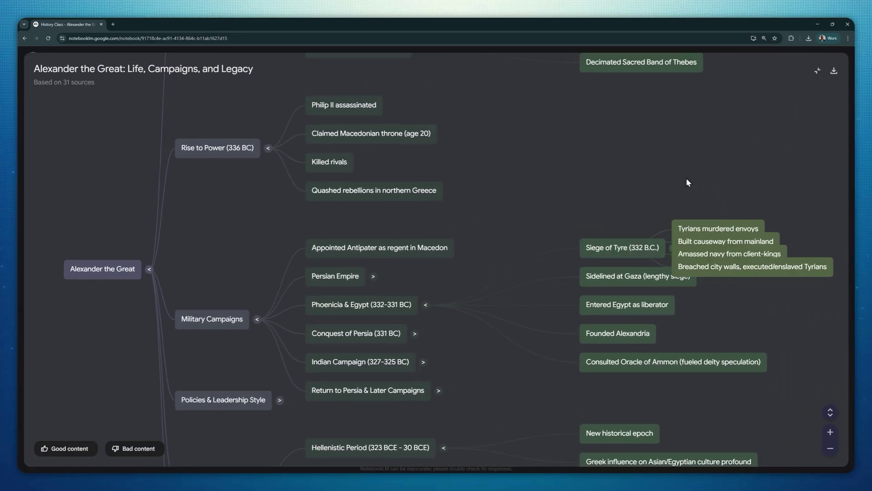
pyautogui.moveTo(568, 60); pyautogui.dragTo(353, 198)
pyautogui.click(231, 132)
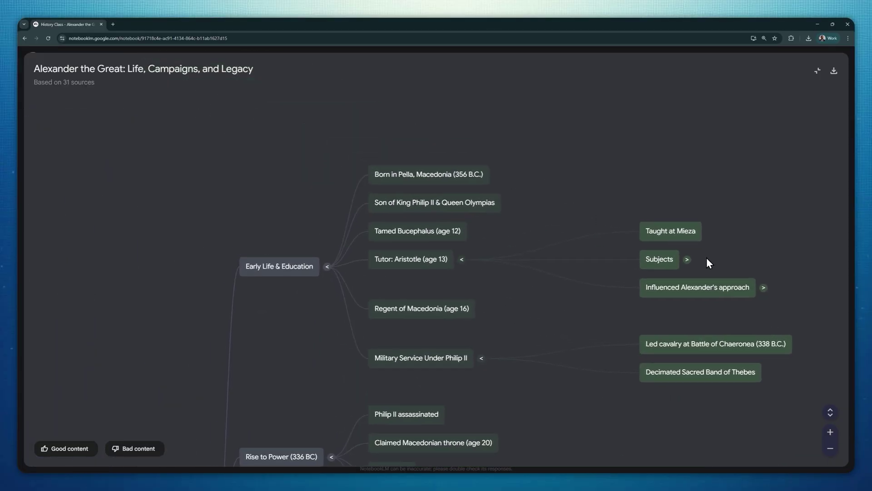
pyautogui.click(688, 259)
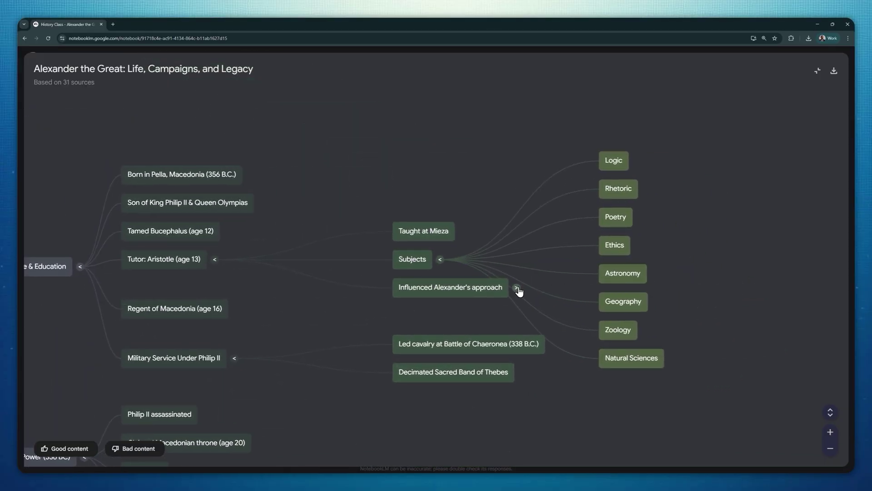
pyautogui.click(517, 288)
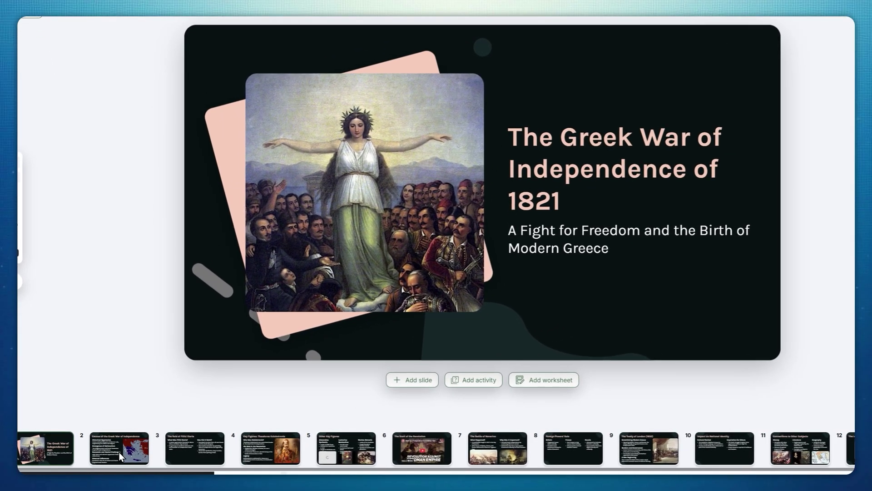
# View slides 2, 4, 6, 10, 12 and 11, then advance to slide 13, Discussion Questions
pyautogui.click(119, 451)
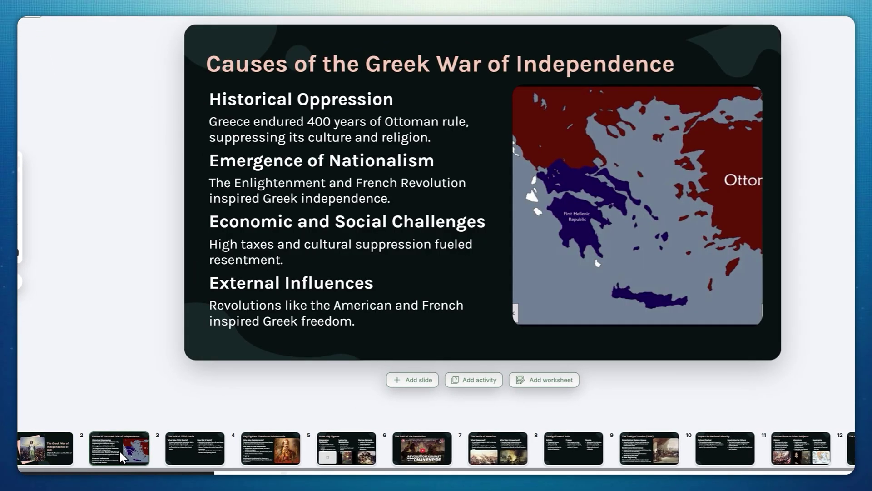
pyautogui.click(270, 450)
pyautogui.click(404, 444)
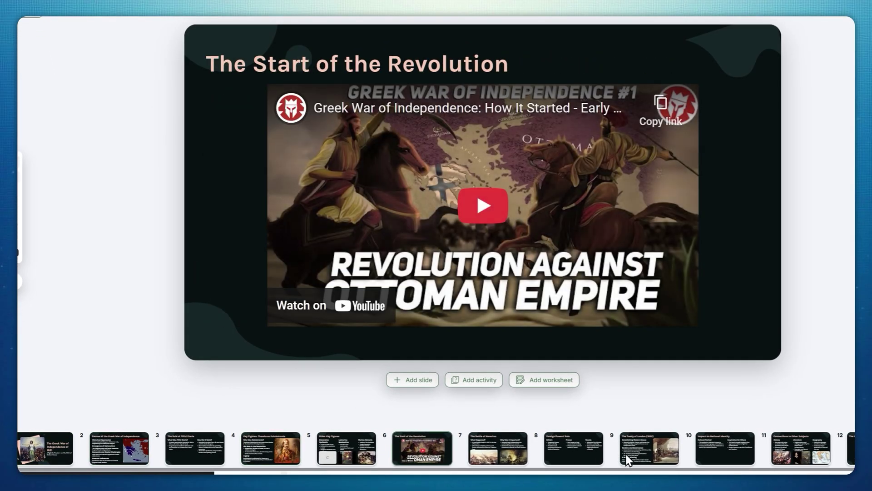
pyautogui.click(647, 450)
pyautogui.click(851, 451)
pyautogui.click(809, 451)
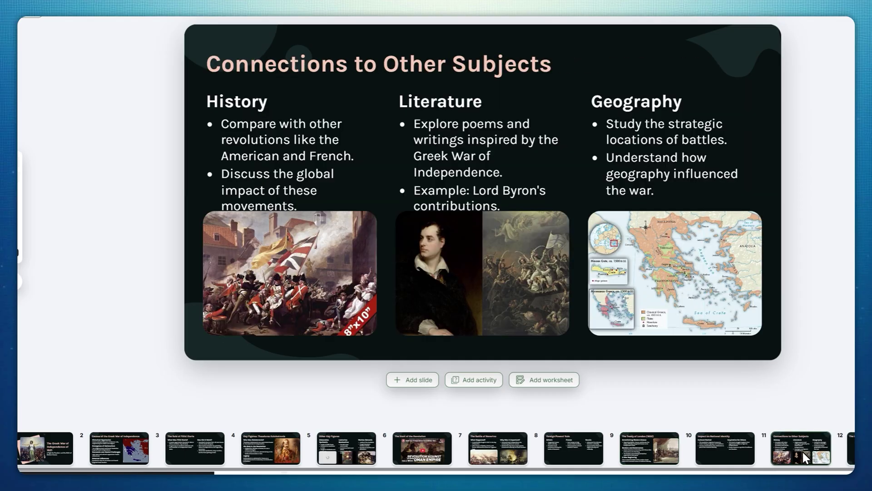
pyautogui.press('Right')
pyautogui.press('Right')
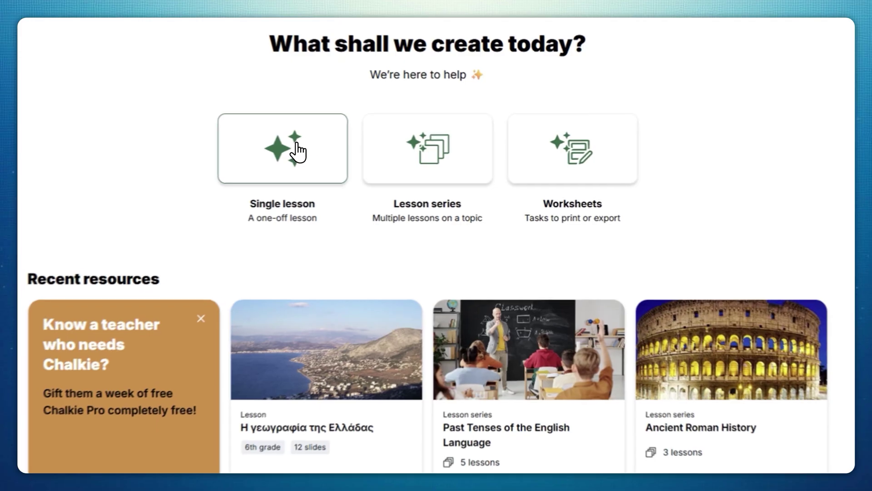
# Create a 10th-grade Marco Polo single lesson with a generated outline, existing resources and a YouTube video
pyautogui.click(295, 152)
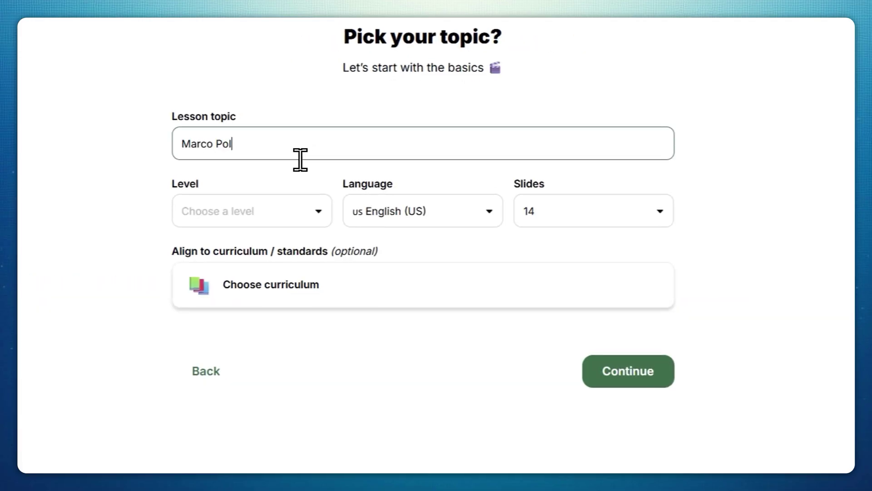
pyautogui.click(227, 211)
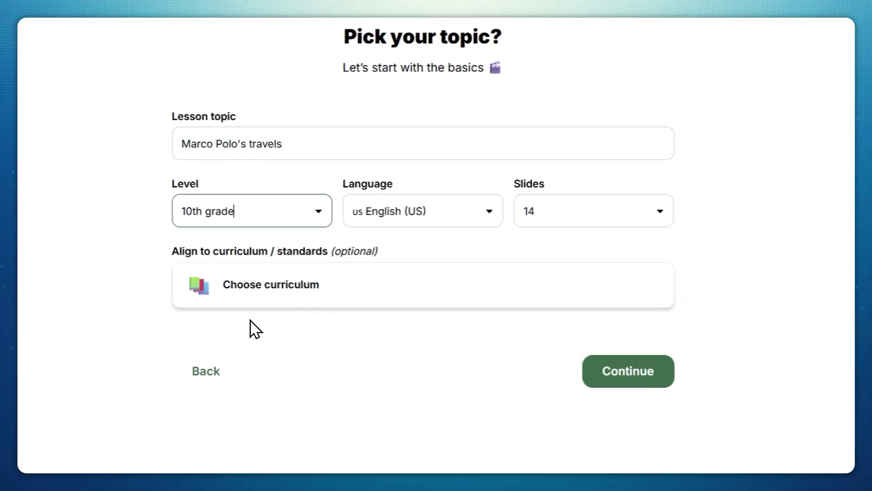
pyautogui.click(627, 370)
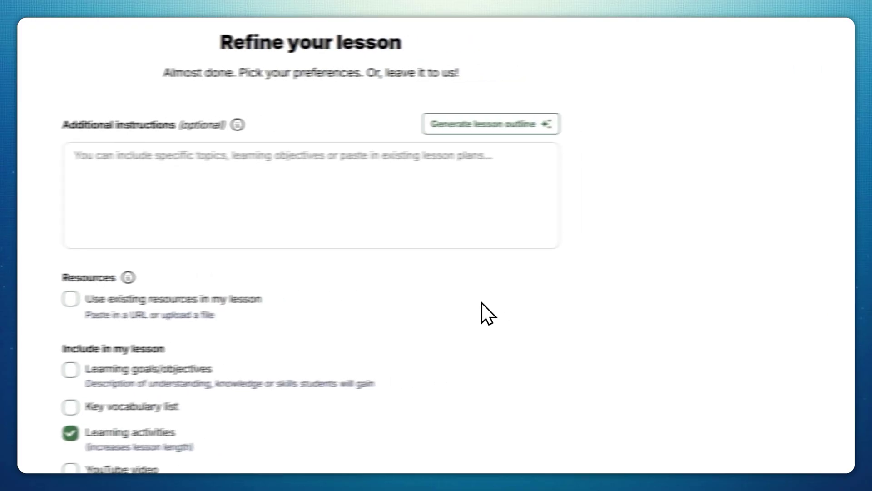
pyautogui.click(440, 126)
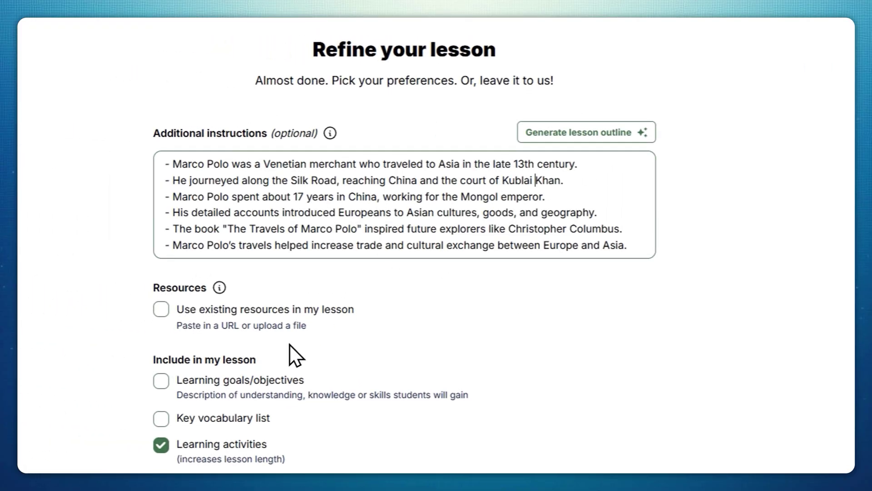
pyautogui.click(250, 314)
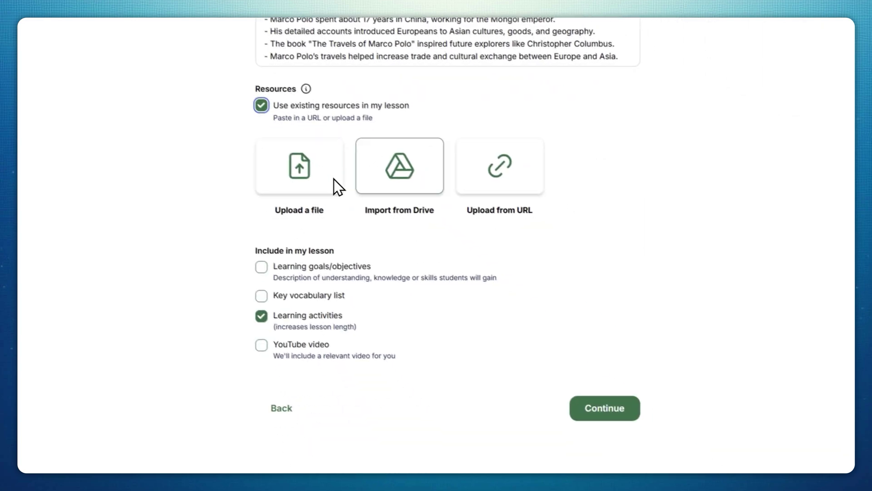
pyautogui.click(298, 342)
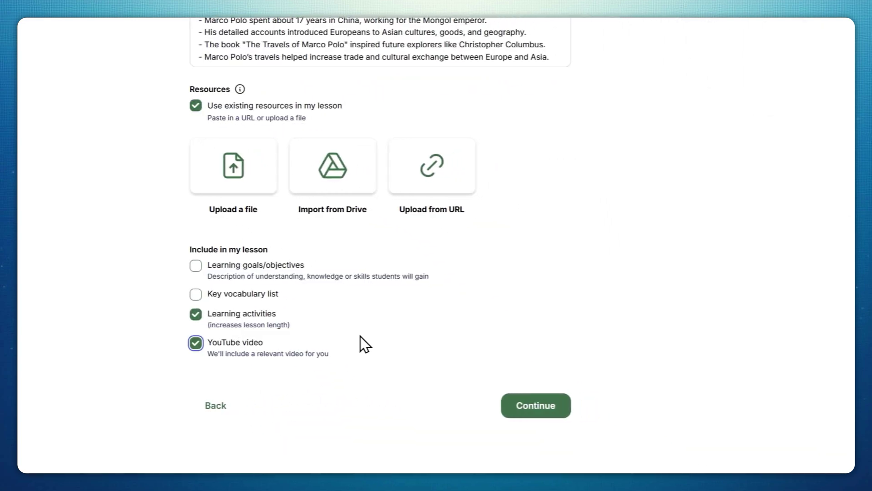
pyautogui.click(536, 407)
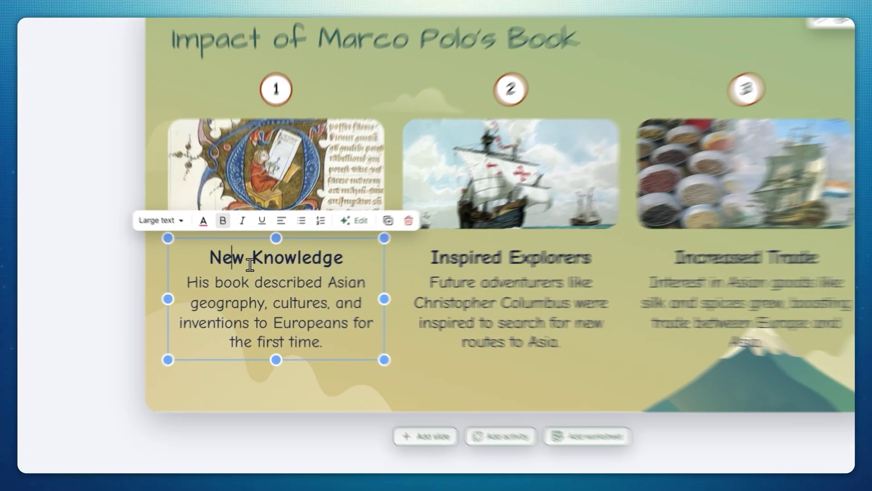
# Rename the headings to 'Knowledge' and 'Inspiration' and widen the Increased Trade text box
pyautogui.doubleClick(235, 268)
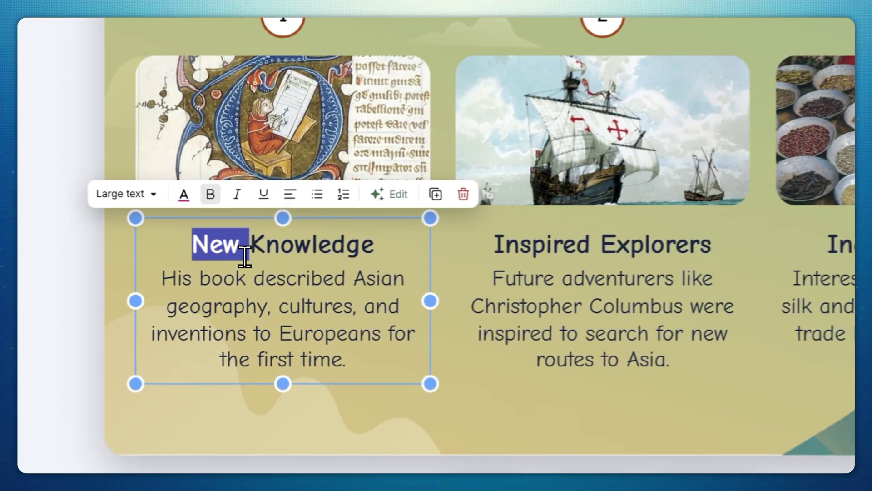
pyautogui.press('BackSpace')
pyautogui.press('BackSpace')
pyautogui.click(439, 273)
pyautogui.hotkey('shift', 'End')
pyautogui.write('Inspiration')
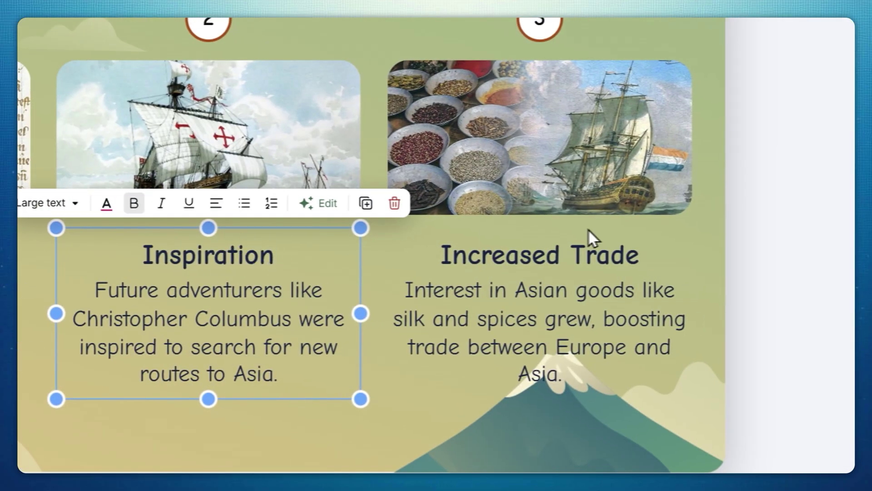
pyautogui.click(591, 253)
pyautogui.moveTo(698, 316); pyautogui.dragTo(733, 316)
pyautogui.moveTo(669, 313); pyautogui.dragTo(655, 313)
# Search for a 'medieval boat' image to replace the trade picture, then return to the dashboard
pyautogui.click(545, 137)
pyautogui.click(510, 35)
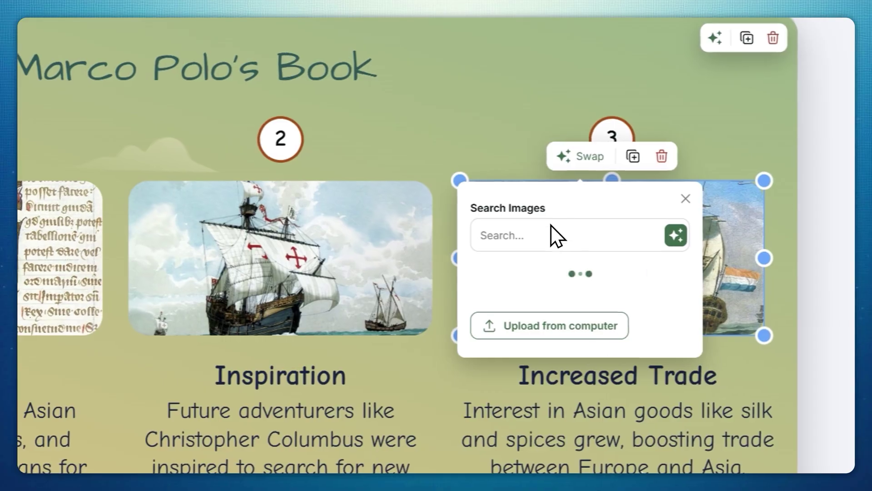
pyautogui.click(552, 228)
pyautogui.write('medieval sh')
pyautogui.press('BackSpace')
pyautogui.press('BackSpace')
pyautogui.write('boat')
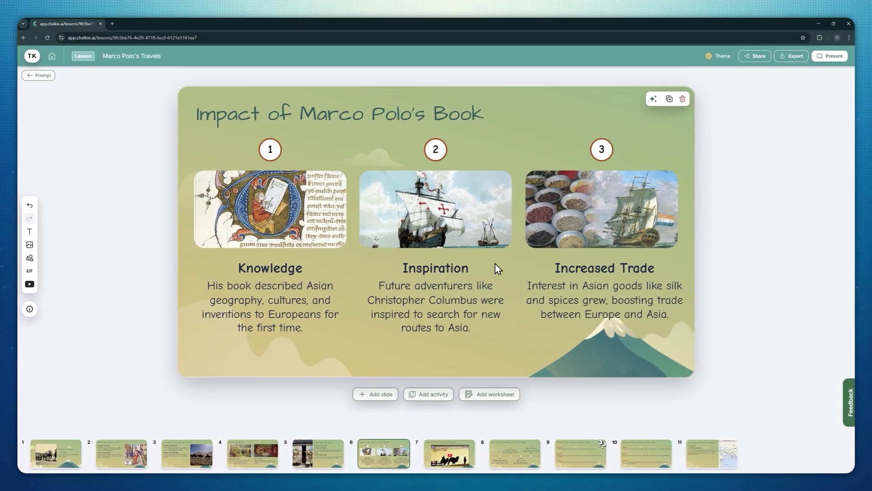
pyautogui.click(43, 75)
# Generate a difficult Variety worksheet on Marco Polo's voyages with answer pages included
pyautogui.click(68, 193)
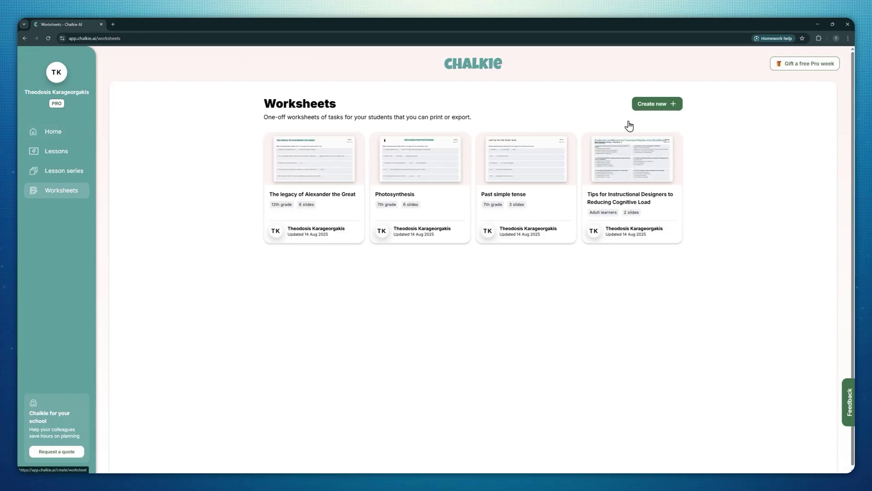
pyautogui.click(650, 108)
pyautogui.scroll(-5, 503, 148)
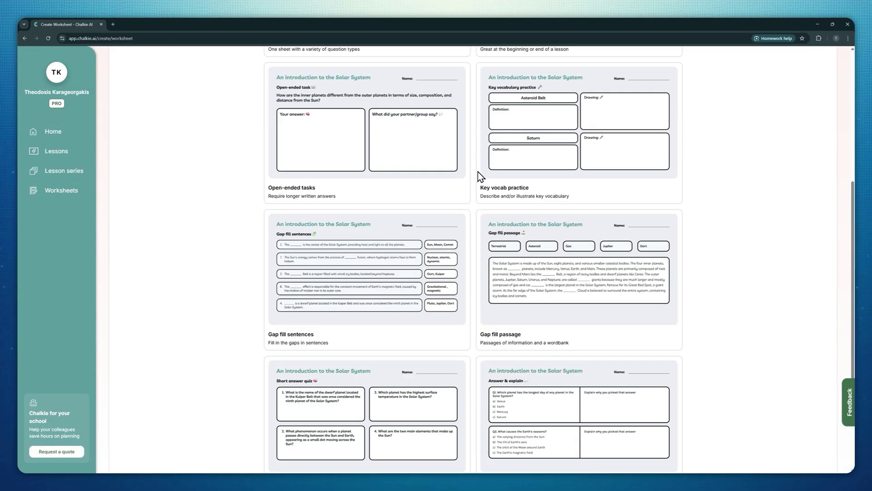
pyautogui.scroll(5, 478, 172)
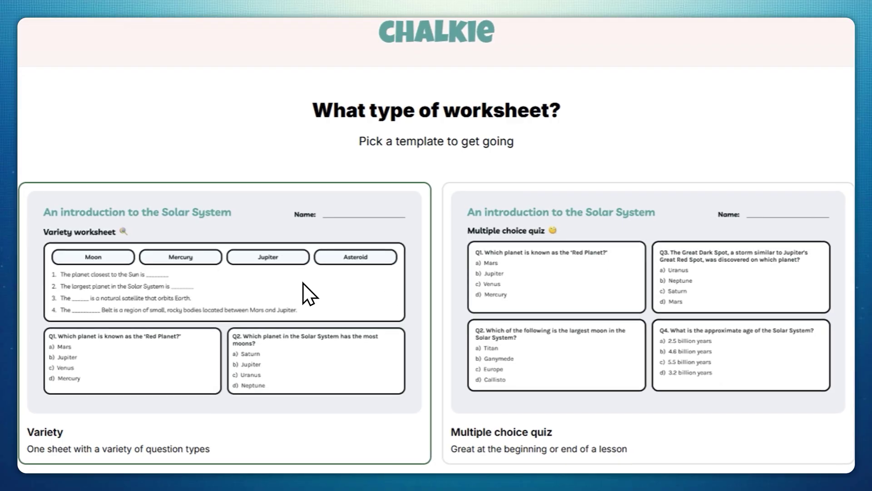
pyautogui.click(303, 284)
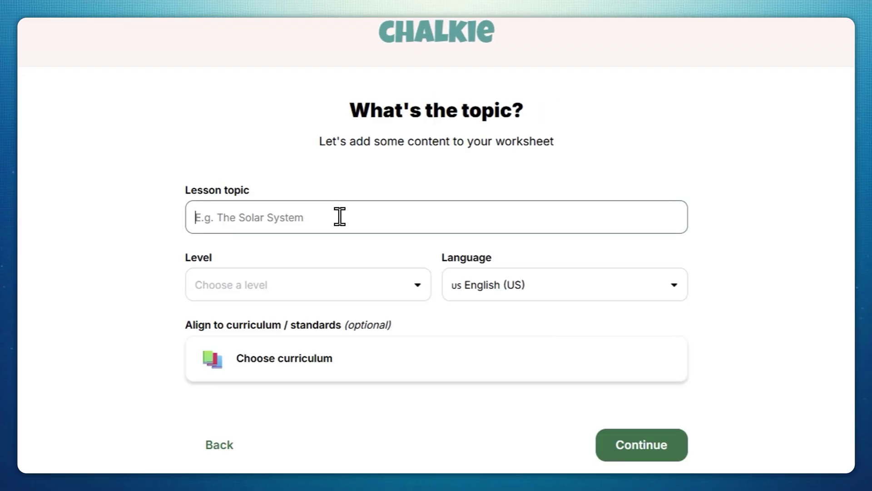
pyautogui.click(646, 445)
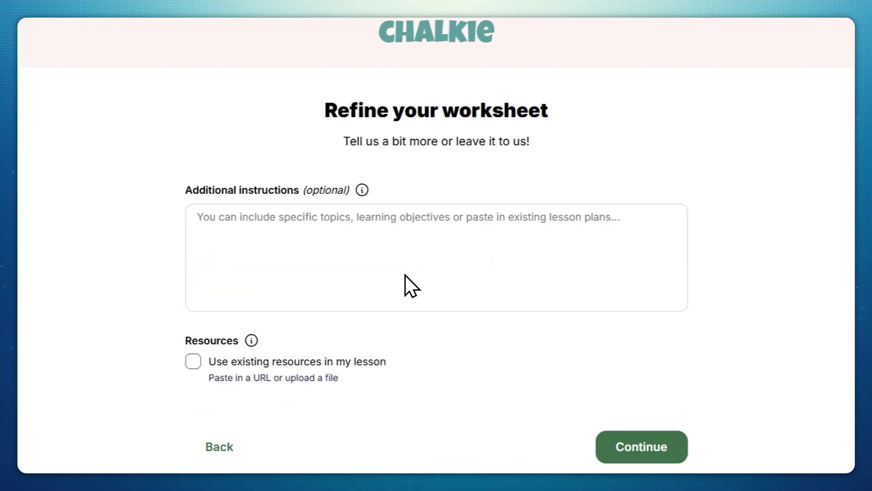
pyautogui.scroll(-3, 447, 419)
pyautogui.click(598, 448)
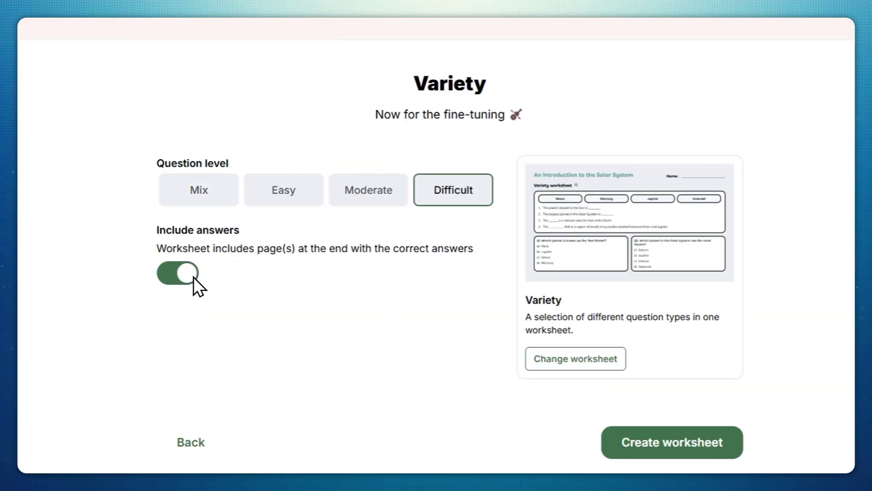
pyautogui.click(649, 449)
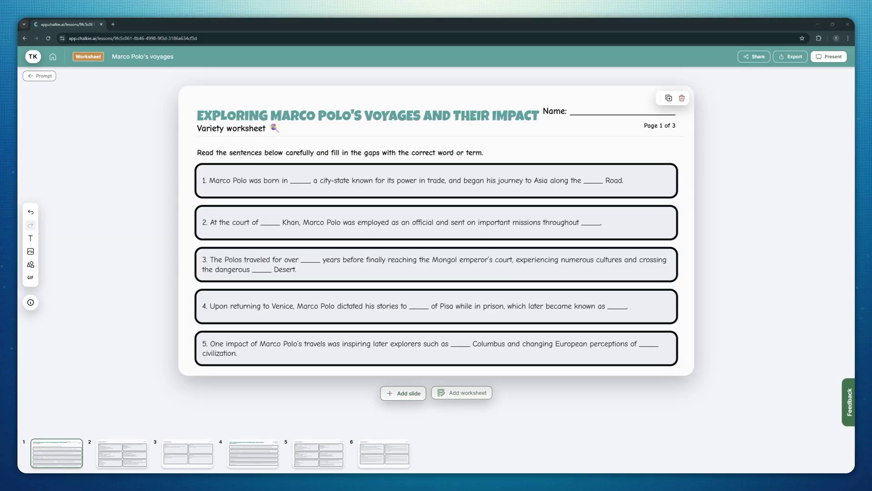
# Browse worksheet pages 2, 3 and the answer page, then add a blank page
pyautogui.click(125, 458)
pyautogui.click(186, 457)
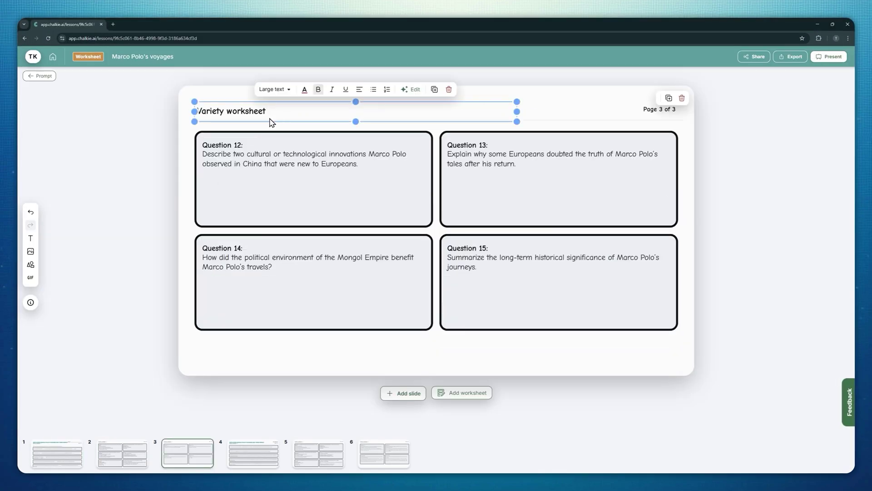
pyautogui.click(384, 454)
pyautogui.click(404, 393)
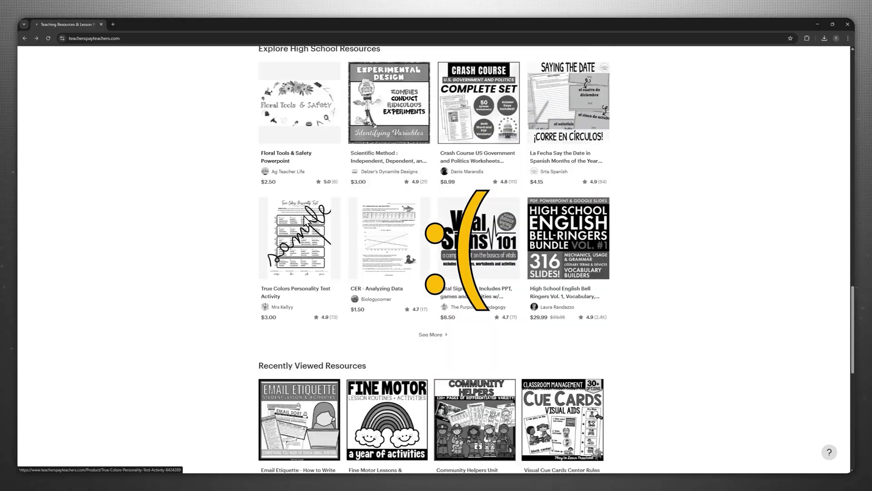
# Open the CER - Analyzing Data resource, scroll through the projects, and return to Canva Home
pyautogui.click(350, 199)
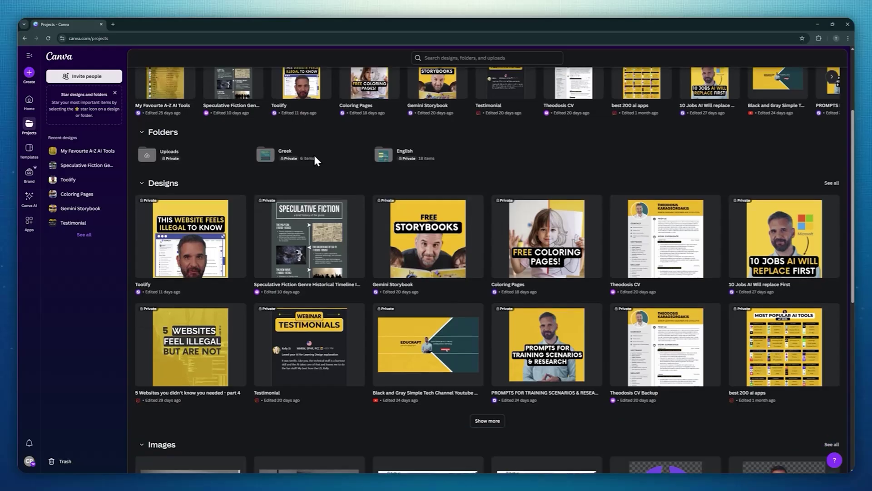
pyautogui.scroll(-5, 318, 154)
pyautogui.scroll(-3, 328, 160)
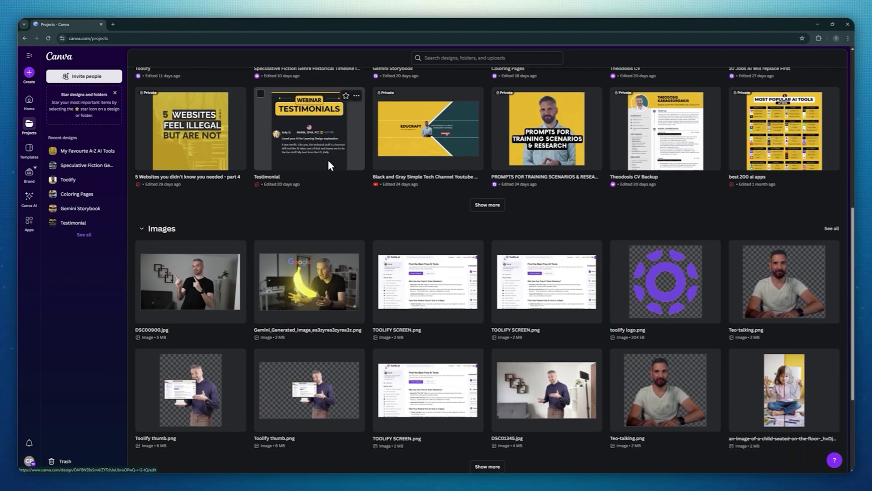
pyautogui.scroll(-2, 330, 155)
pyautogui.scroll(12, 331, 157)
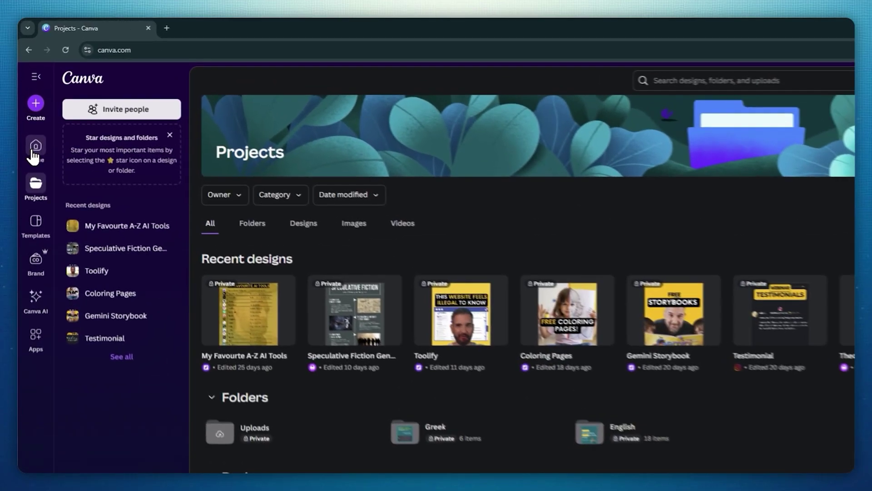
pyautogui.click(40, 109)
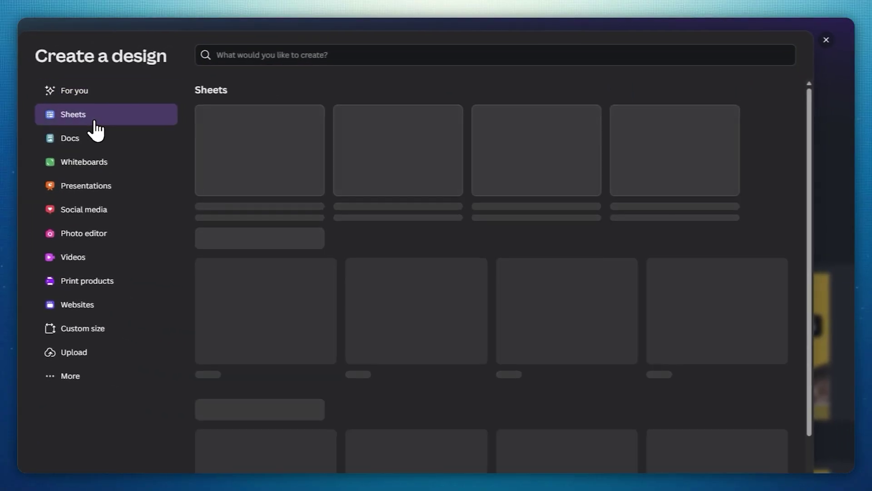
# Browse the Docs, Presentations, Social media and finally Whiteboards formats in the design chooser
pyautogui.scroll(-1, 327, 232)
pyautogui.click(73, 142)
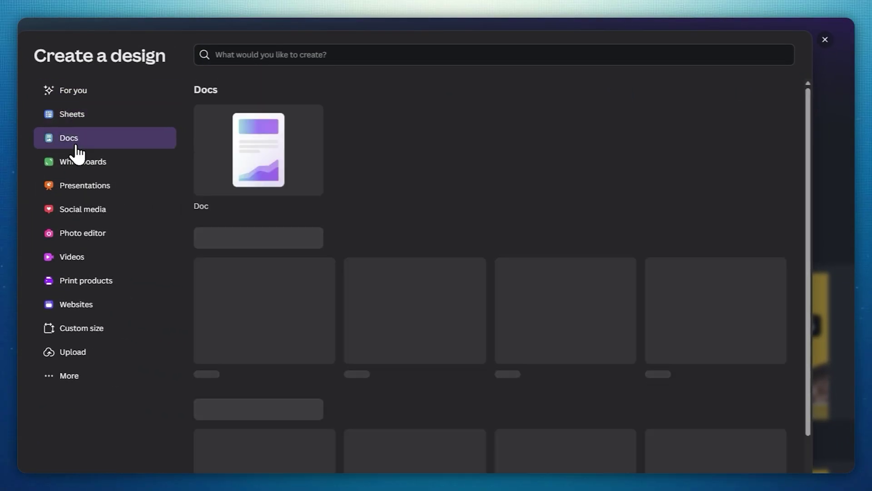
pyautogui.click(97, 195)
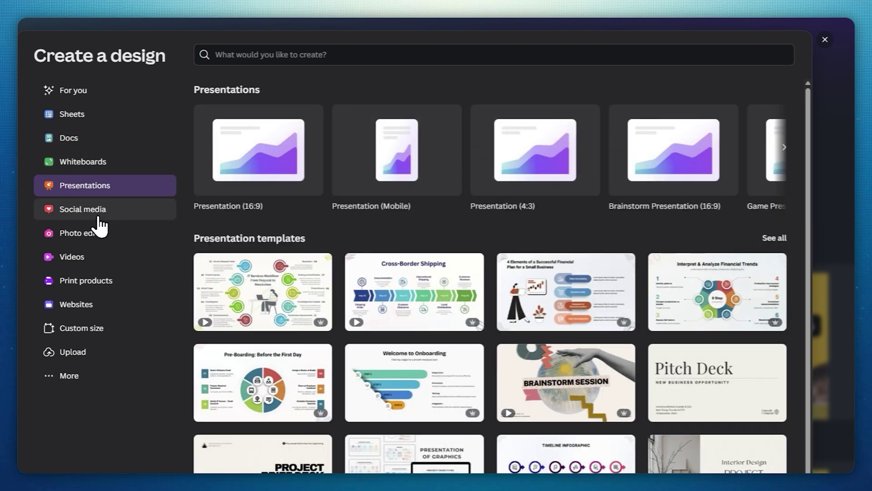
pyautogui.click(86, 210)
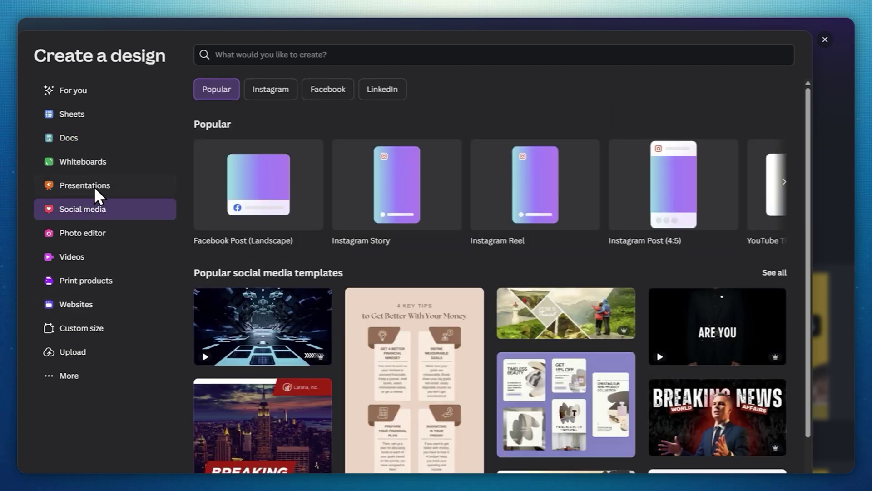
pyautogui.click(99, 165)
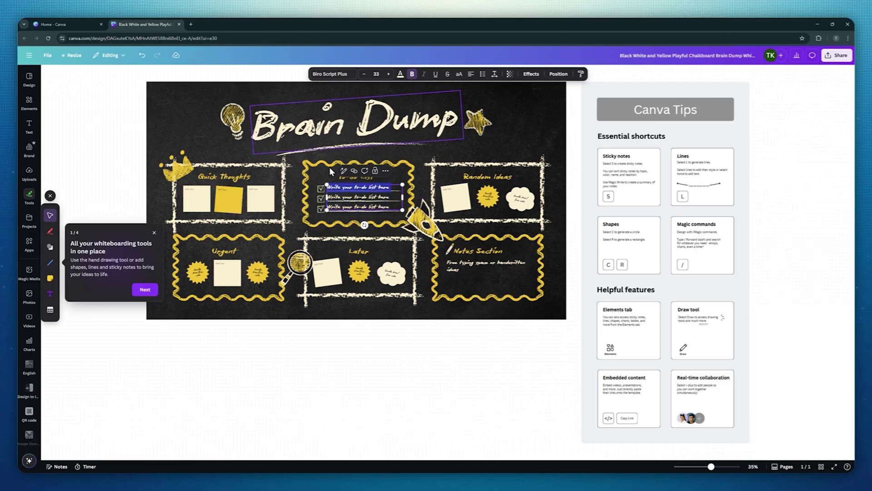
# Add the process map template beside the whiteboard
pyautogui.click(29, 78)
pyautogui.click(123, 229)
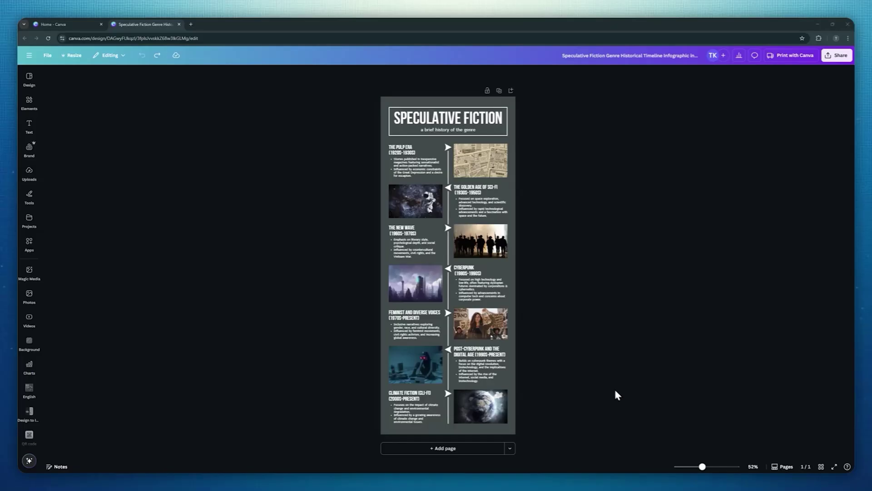
pyautogui.scroll(5, 617, 394)
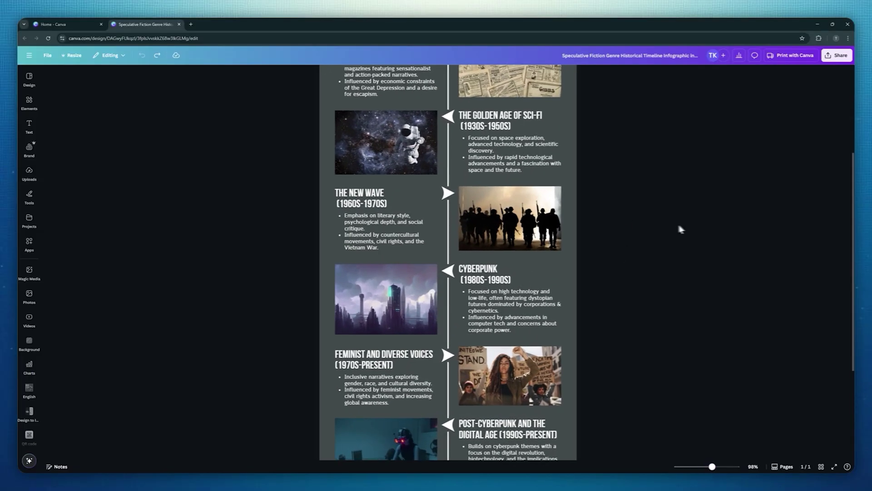
pyautogui.scroll(3, 680, 228)
# Set the ALEXANDER THE GREAT timeline title to font size 55, then start a claymation image prompt
pyautogui.doubleClick(443, 147)
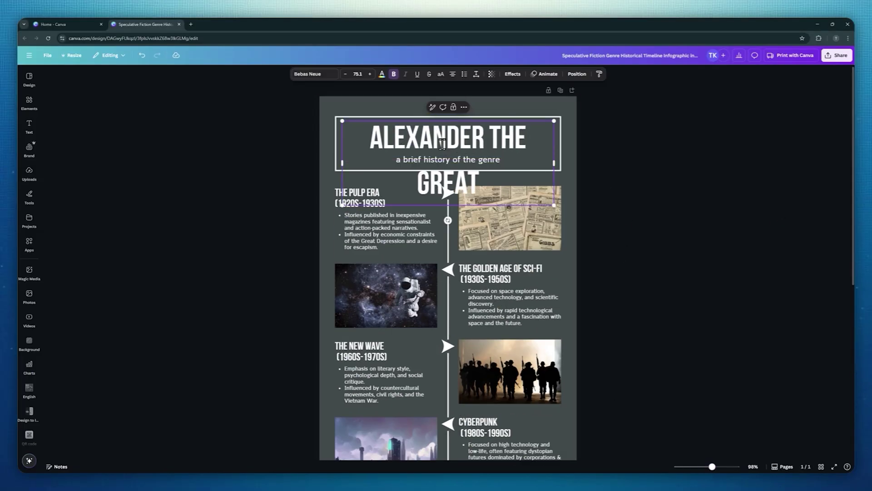
pyautogui.hotkey('ctrl', 'a')
pyautogui.click(360, 76)
pyautogui.write('800')
pyautogui.press('Return')
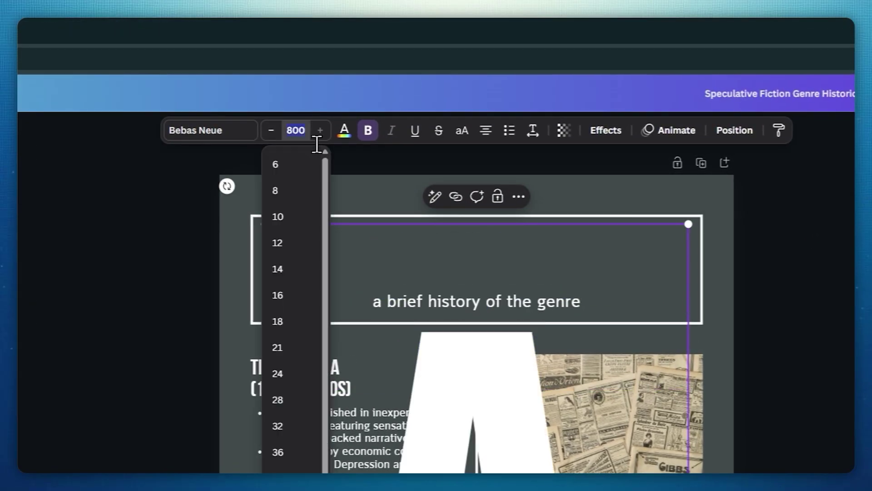
pyautogui.write('55')
pyautogui.press('Return')
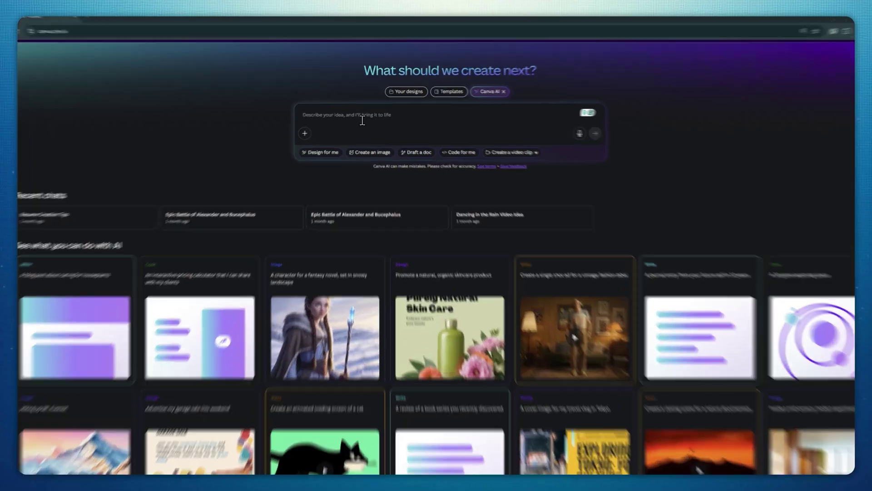
pyautogui.write('create a claymation cat wearing a party hat in front of the Big Ben')
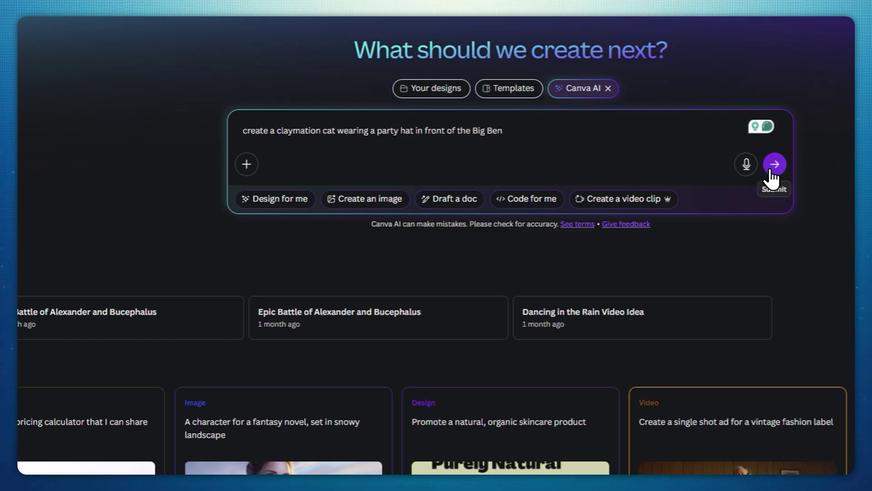
# Generate claymation images of a party-hat cat before Big Ben, preview one, and show style options
pyautogui.click(774, 164)
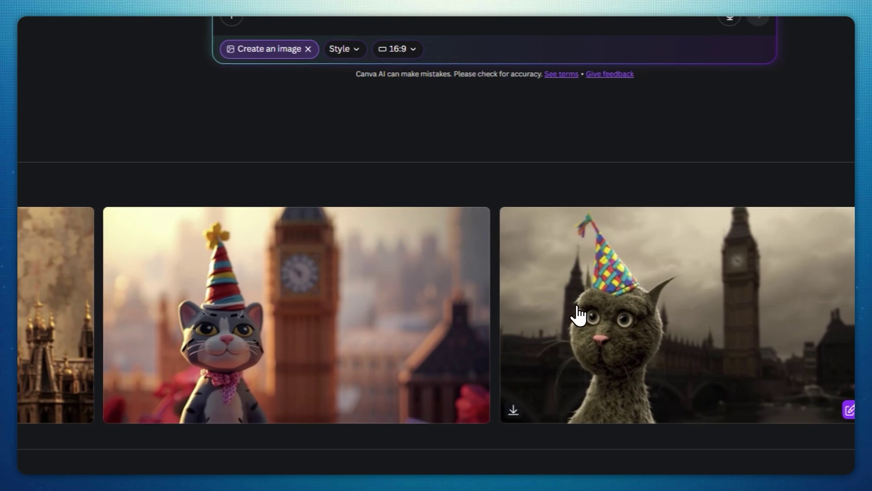
pyautogui.click(591, 302)
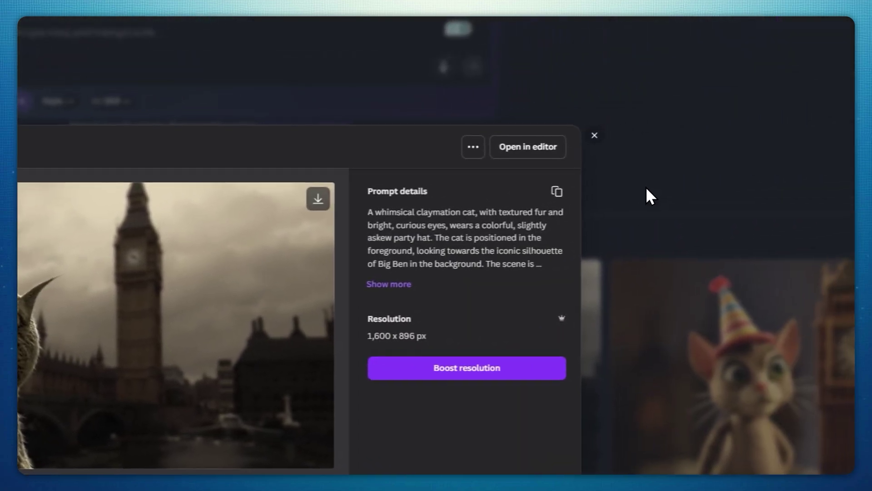
pyautogui.click(646, 184)
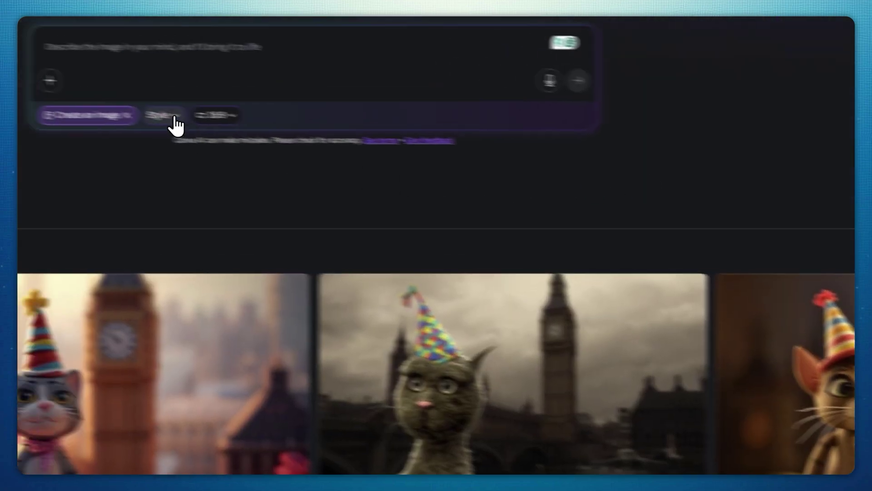
pyautogui.click(54, 101)
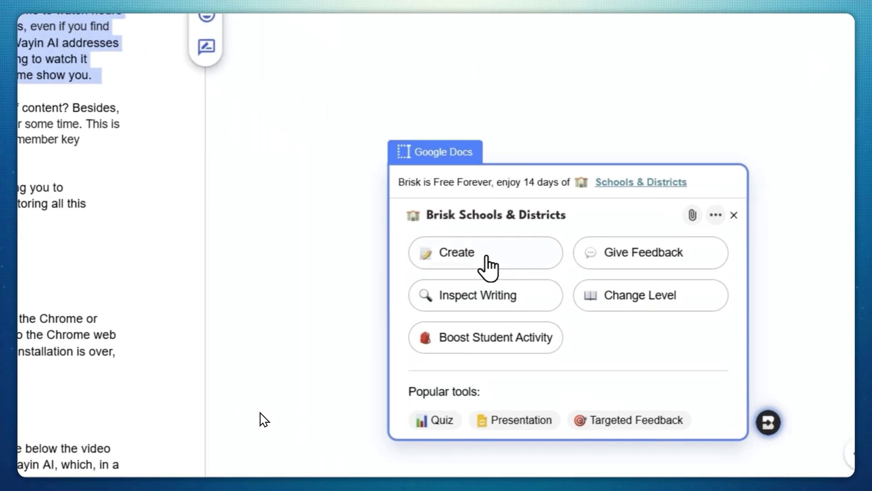
# Generate University-level Glow & Grow feedback on the Wayin AI article, then close the feedback panel
pyautogui.click(593, 248)
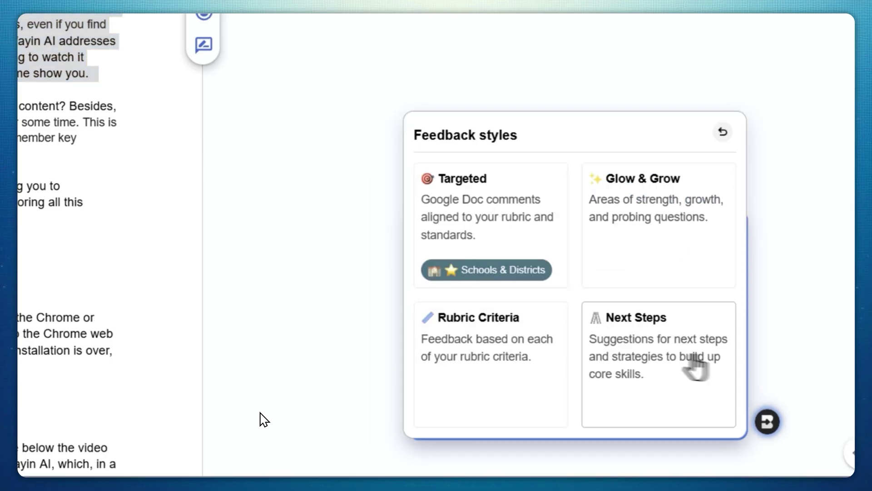
pyautogui.click(645, 218)
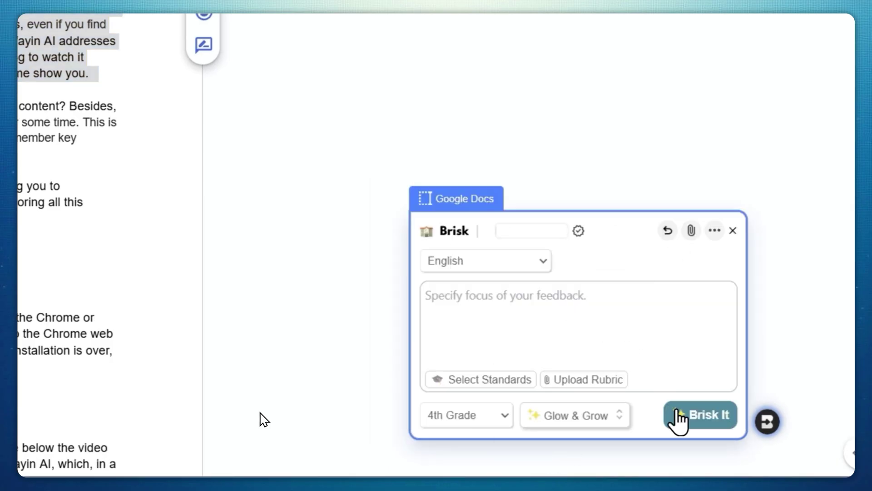
pyautogui.click(466, 411)
pyautogui.click(478, 392)
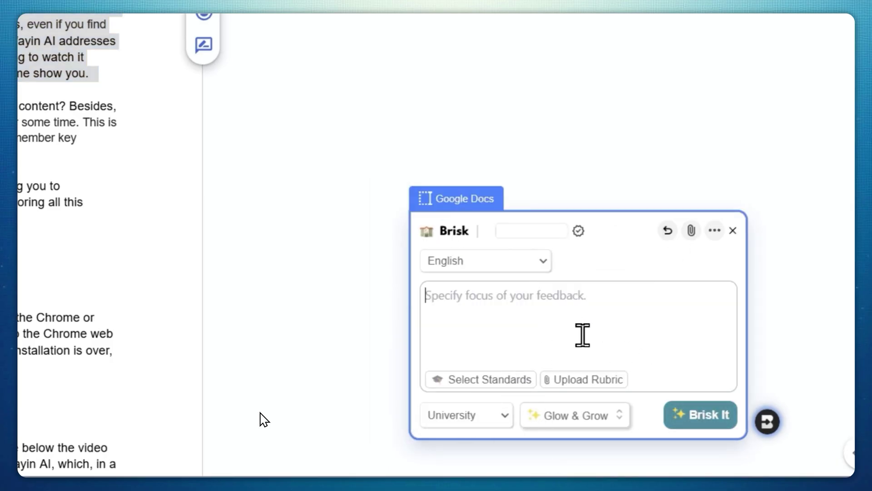
pyautogui.click(675, 423)
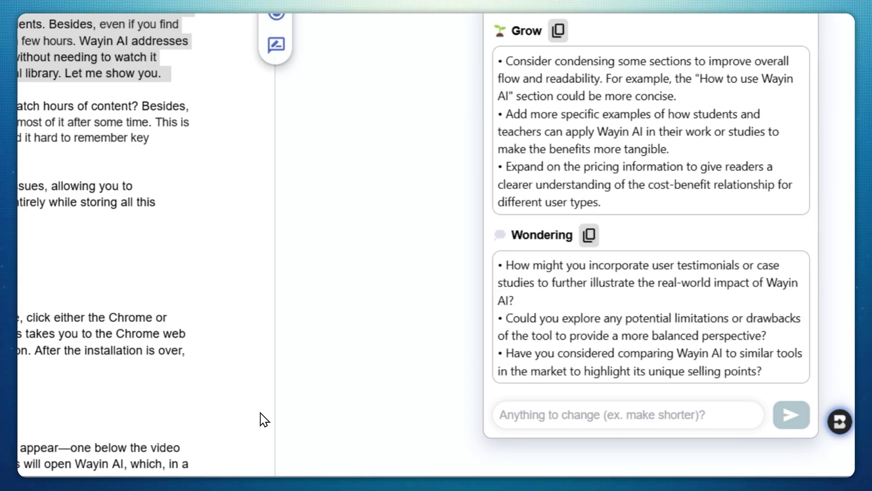
pyautogui.click(732, 131)
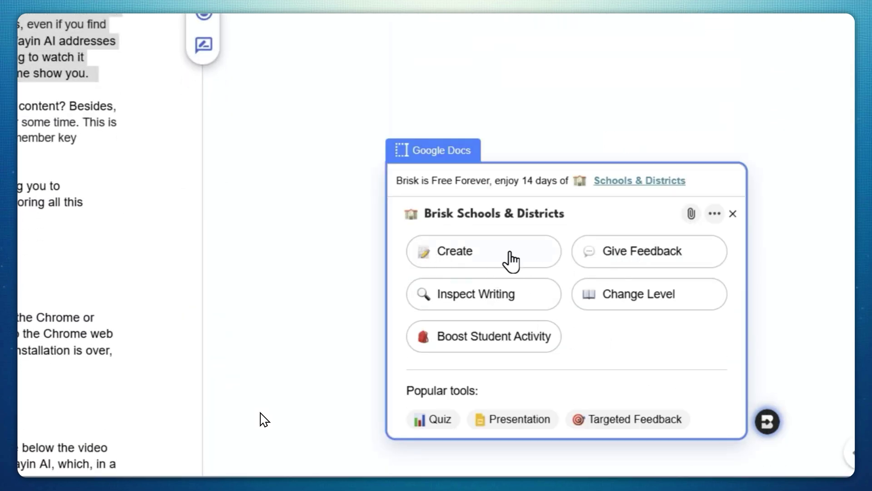
# Use the library's Quiz tool to add a 4-question Alexander the Great quiz to the current doc
pyautogui.click(509, 253)
pyautogui.scroll(-6, 454, 278)
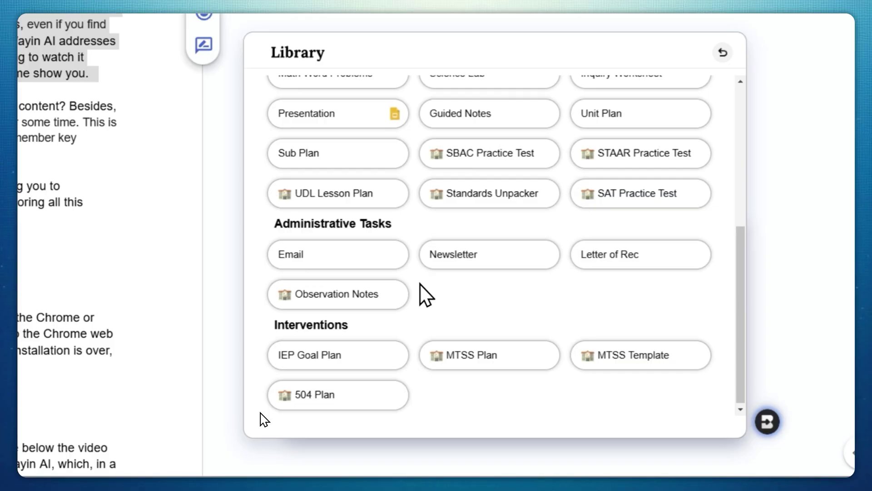
pyautogui.scroll(6, 418, 292)
pyautogui.click(336, 182)
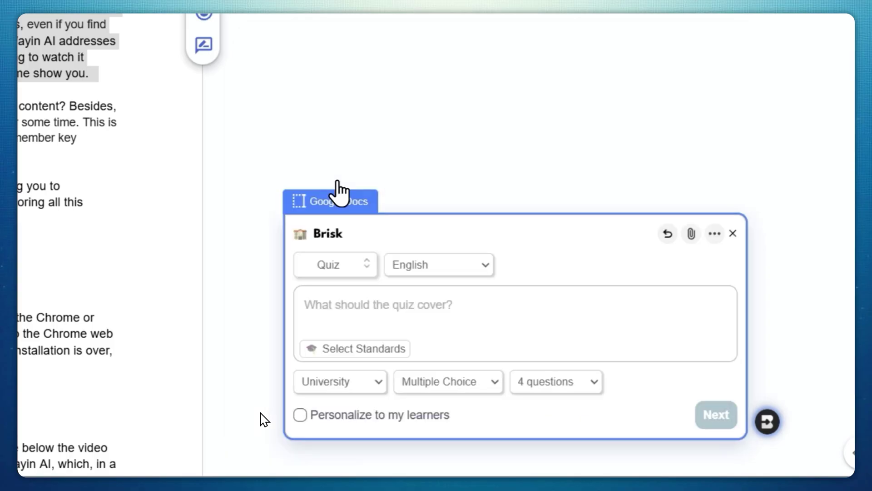
pyautogui.click(718, 415)
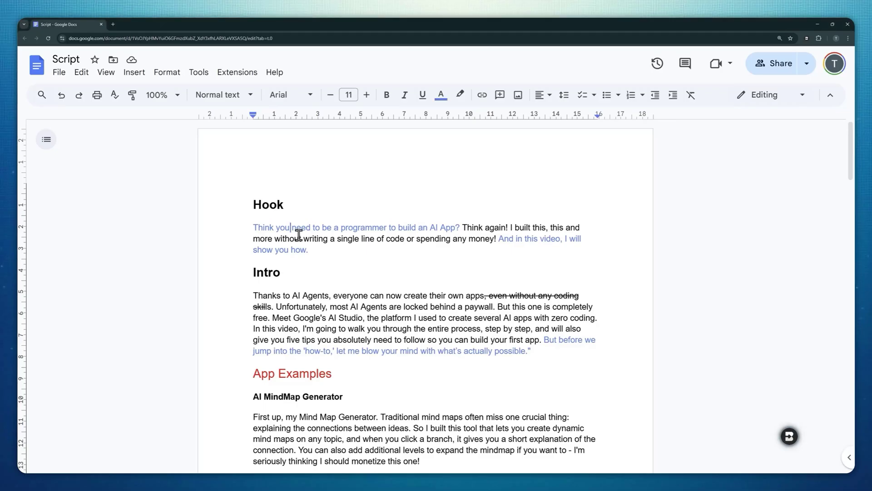
# Select the document text, run Brisk's Inspect Writing replay, and rewind it to about halfway
pyautogui.hotkey('ctrl', 'a')
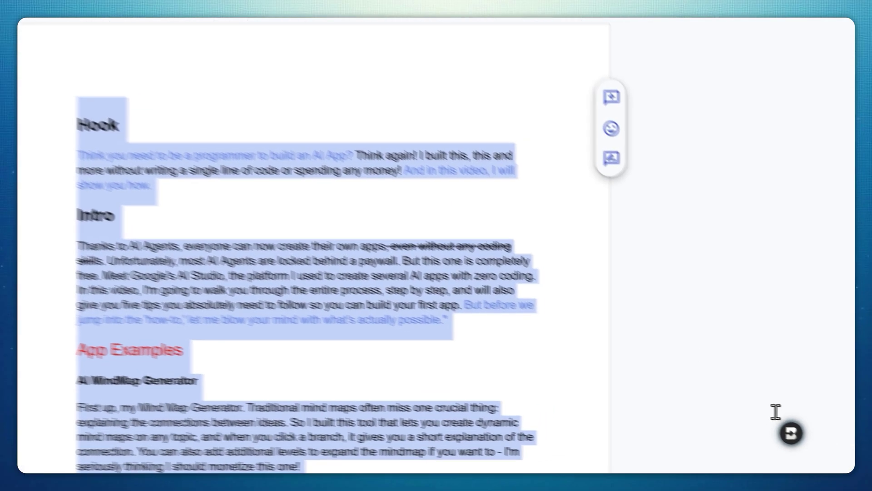
pyautogui.click(789, 435)
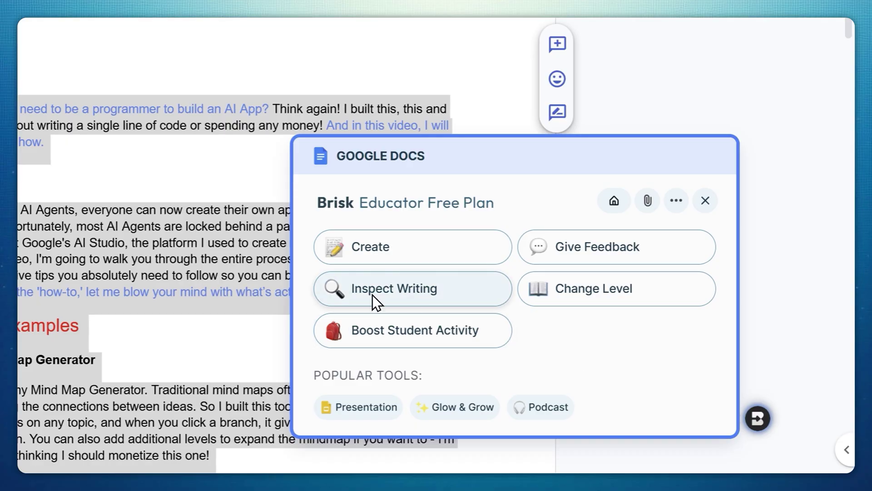
pyautogui.click(469, 305)
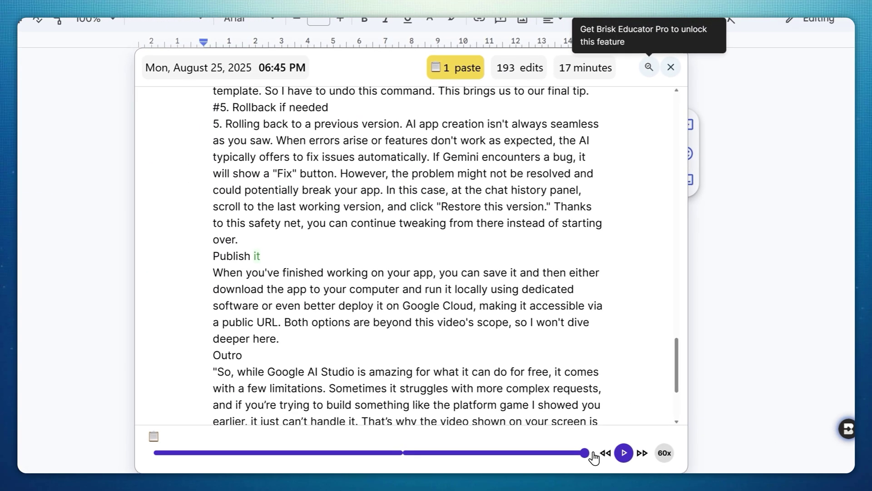
pyautogui.moveTo(594, 457); pyautogui.dragTo(242, 458)
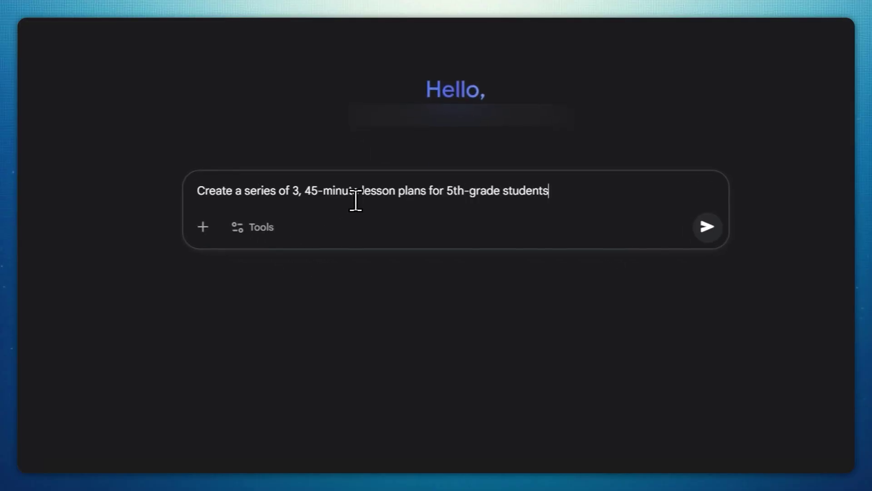
# Request three human anatomy lesson plans using Gagne's 9 events, then view Lesson Plans 3 and 2
pyautogui.write("about the fundamentals of human anatomy to a classroom of 20 students. Use Gagne's 9 event of instructions and integrate a Project-Based learni")
pyautogui.write('ng approach.')
pyautogui.press('Return')
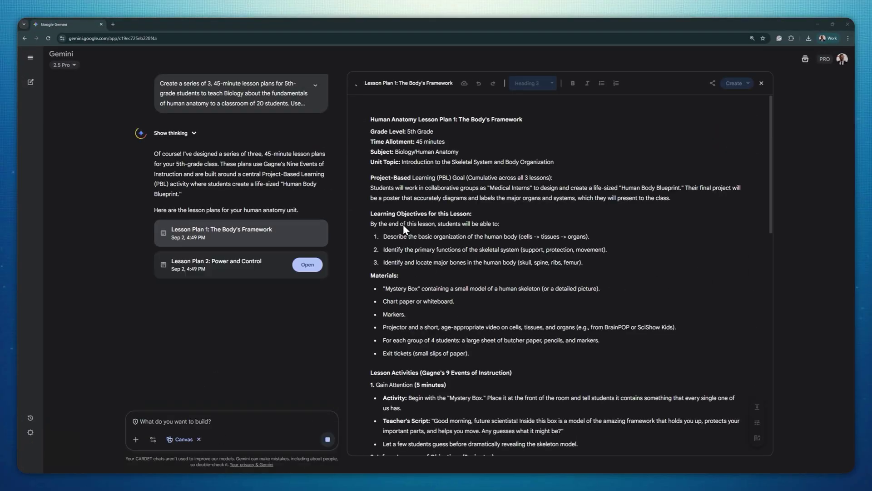
pyautogui.click(299, 299)
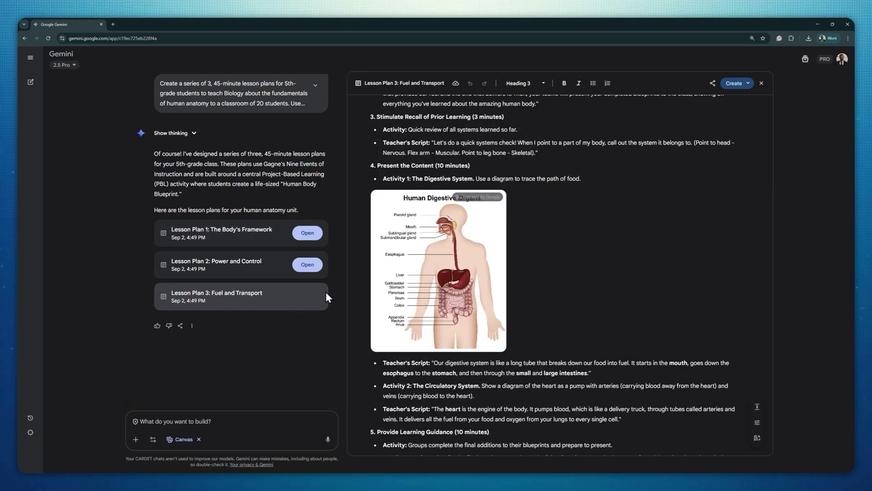
pyautogui.scroll(10, 435, 271)
pyautogui.click(307, 264)
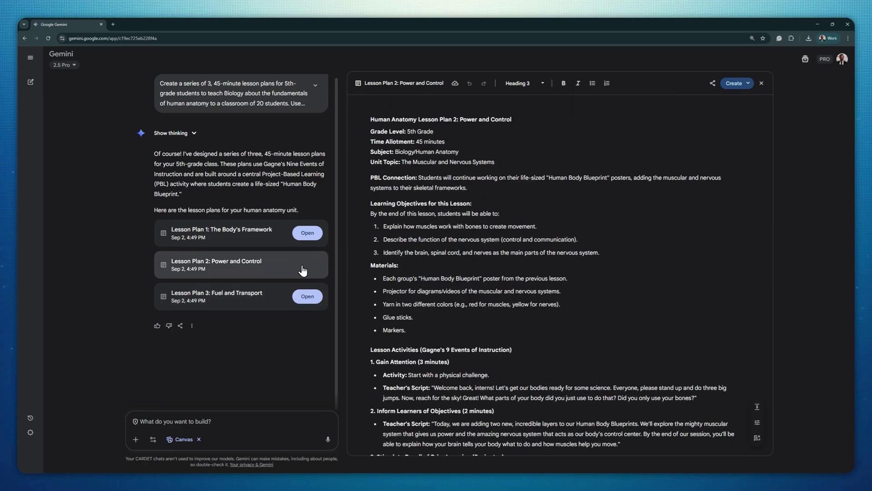
pyautogui.scroll(-5, 501, 280)
pyautogui.scroll(-7, 500, 280)
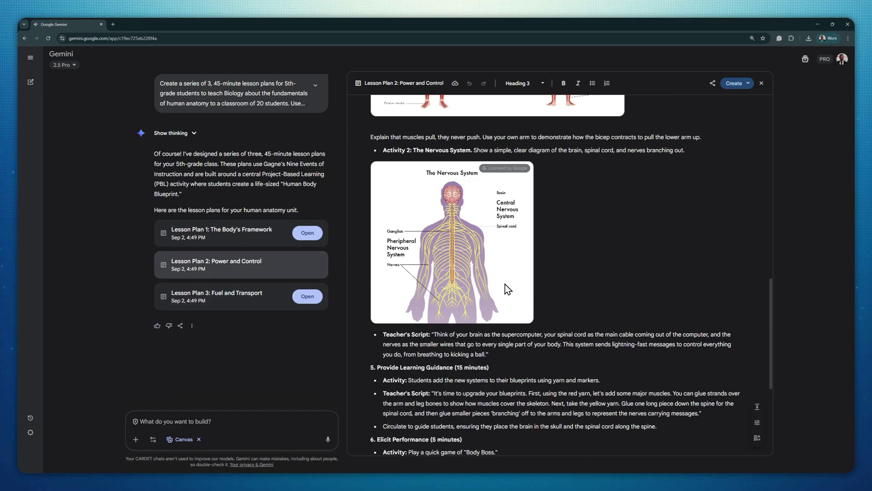
pyautogui.scroll(-3, 505, 283)
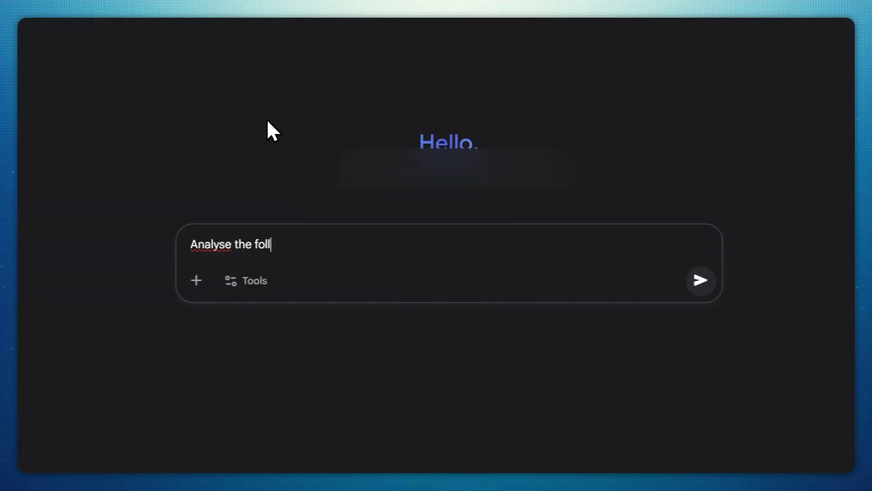
# Write the unit-analysis prompt and attach the 'Training Content - Module 5 - v3' document
pyautogui.write('owing document and come up')
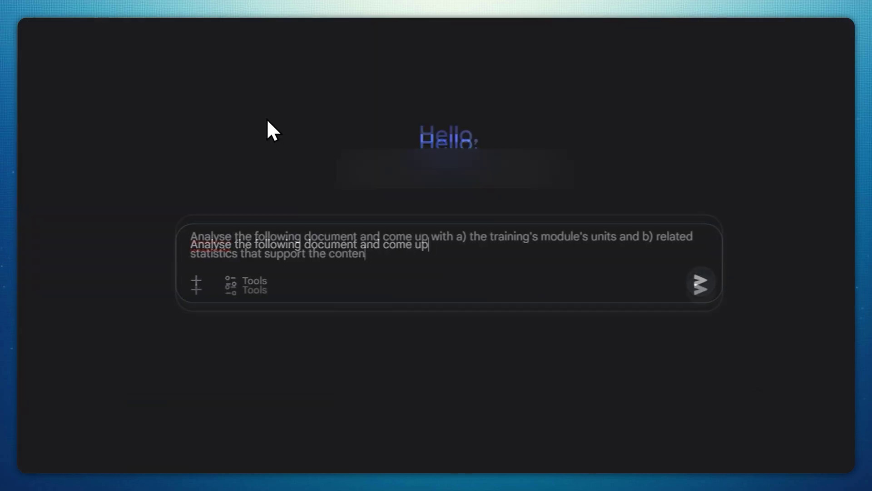
pyautogui.write('t from each unit.')
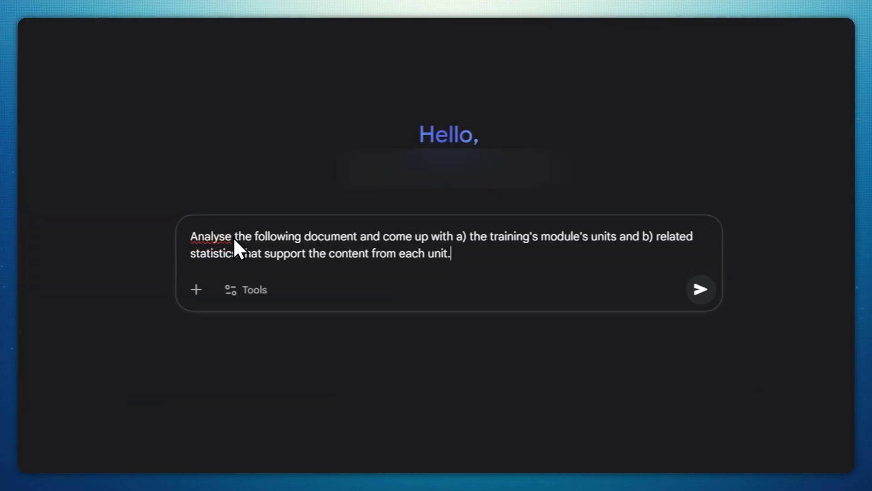
pyautogui.click(196, 290)
pyautogui.click(255, 190)
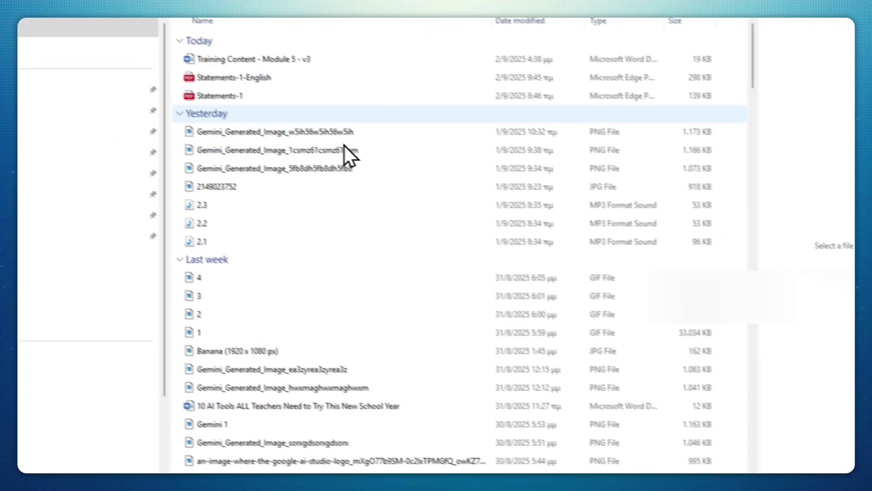
pyautogui.click(292, 120)
pyautogui.doubleClick(301, 127)
# Turn on Deep Research and submit the document analysis request
pyautogui.click(468, 346)
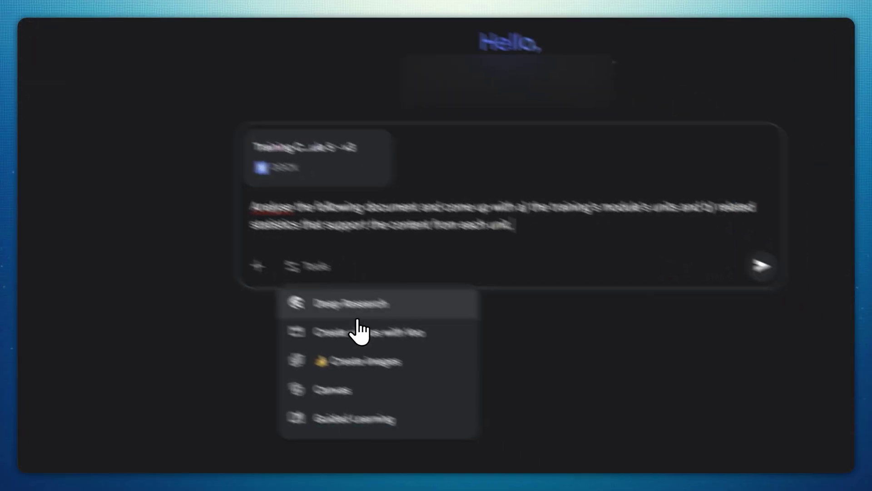
pyautogui.click(358, 317)
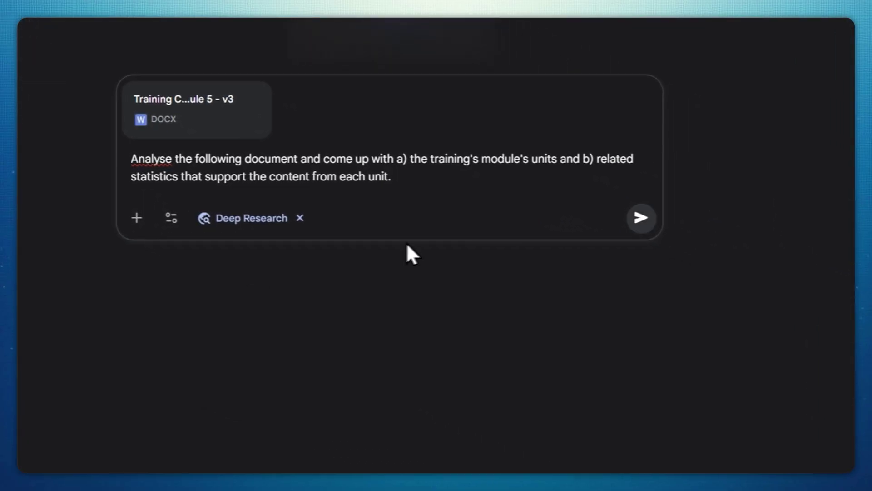
pyautogui.click(638, 222)
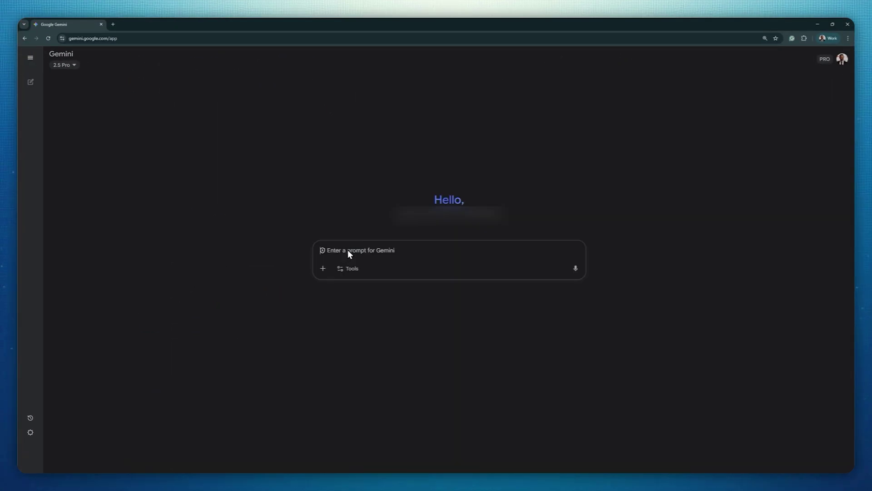
# Write an infographic prompt listing Alexander's five famous battles, ending the list with '326 BCE)'
pyautogui.write('An infographic that contains the following five famous battles o')
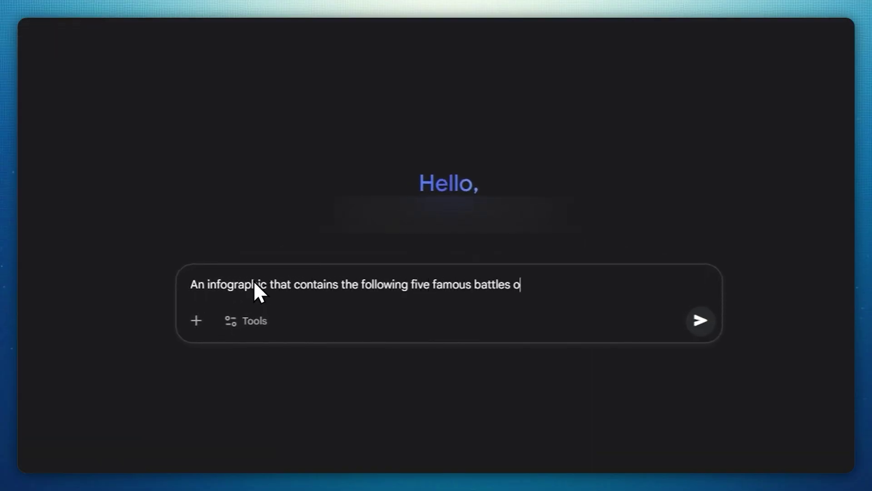
pyautogui.write('f Alexander')
pyautogui.hotkey('ctrl', 'a')
pyautogui.hotkey('ctrl', 'v')
pyautogui.press('BackSpace')
pyautogui.press('BackSpace')
pyautogui.press('BackSpace')
pyautogui.press('BackSpace')
pyautogui.press('BackSpace')
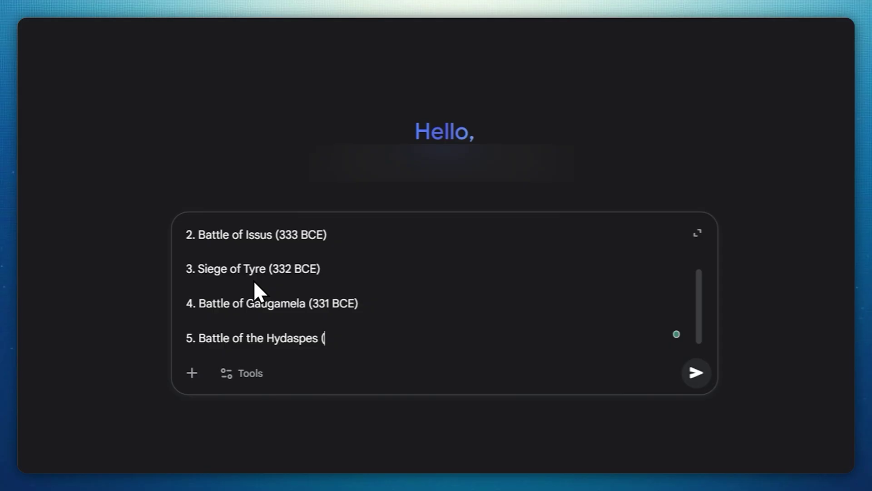
pyautogui.write('326 BCE)')
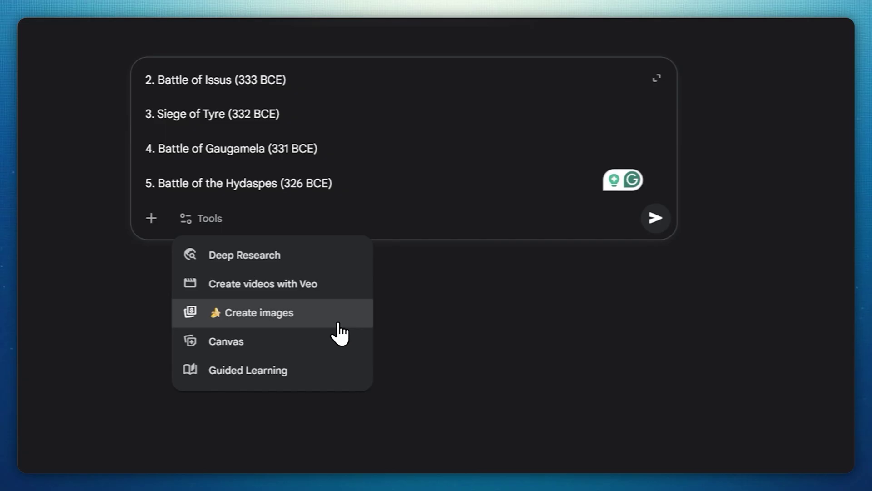
# Generate the infographic with Create images and view the result full size
pyautogui.click(340, 333)
pyautogui.click(655, 218)
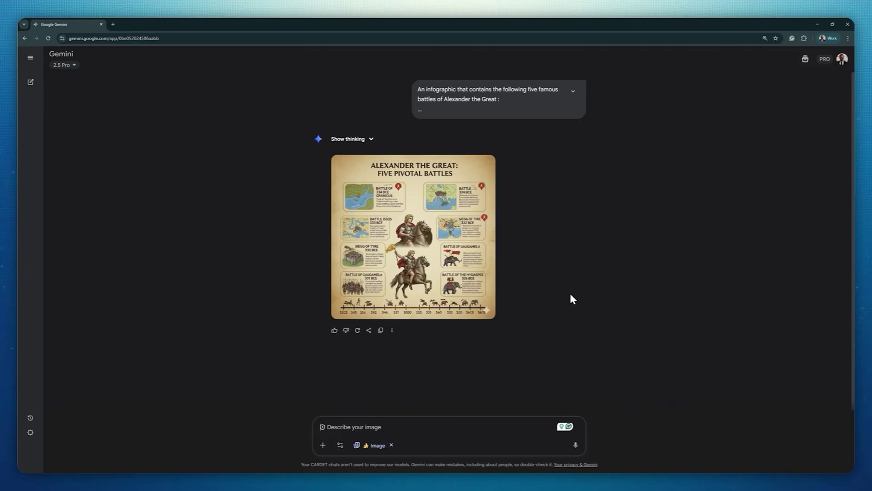
pyautogui.click(490, 290)
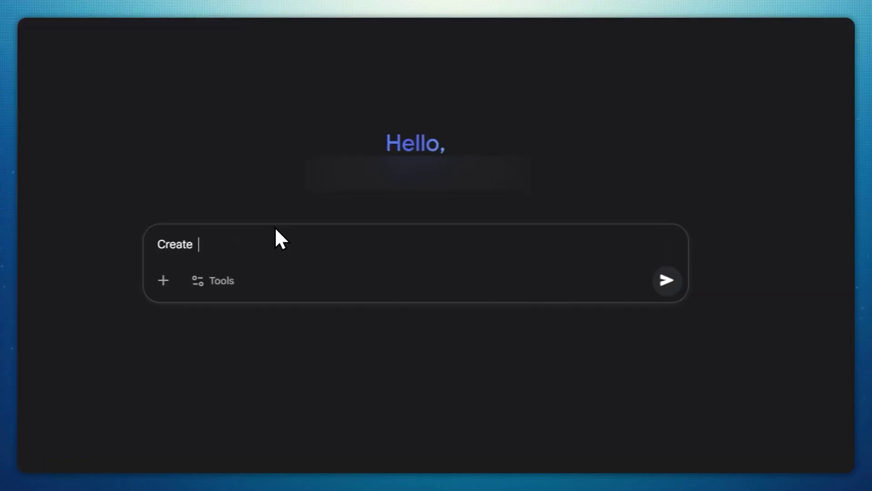
# Request a storybook about 8-year-old Lisa overcoming a fear and page through to its final pages
pyautogui.write('a storybook about an 8-year old girl named Lisa. The story must be about overcoming the fear of staying alone in the dark. Her favourite toy is a bnrown')
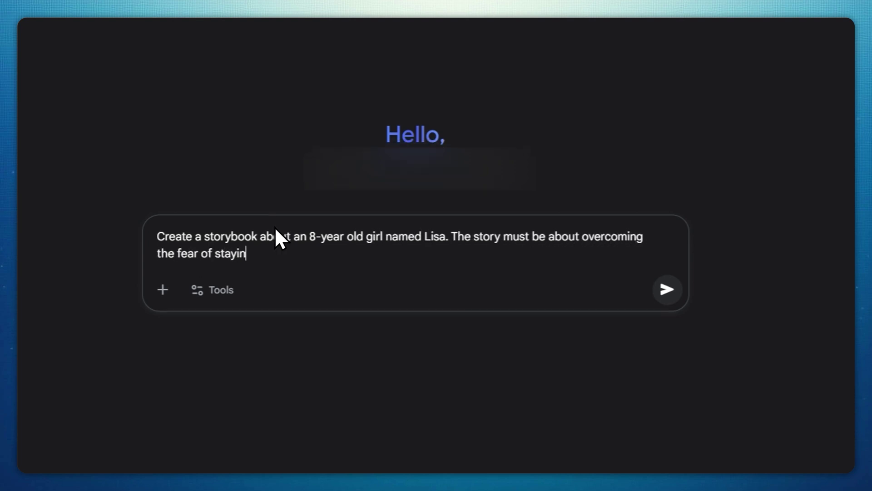
pyautogui.write(' make sure to incorporate this to the story.')
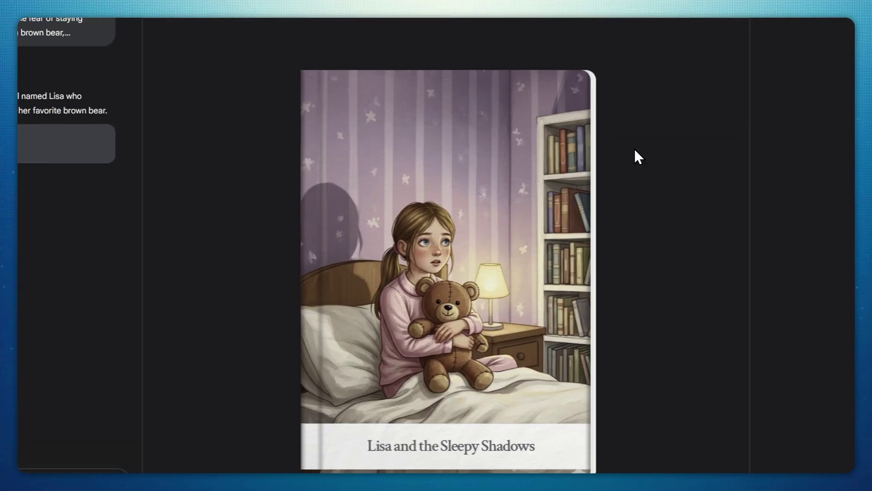
pyautogui.press('Right')
pyautogui.press('Right')
pyautogui.press('Right')
pyautogui.press('Right')
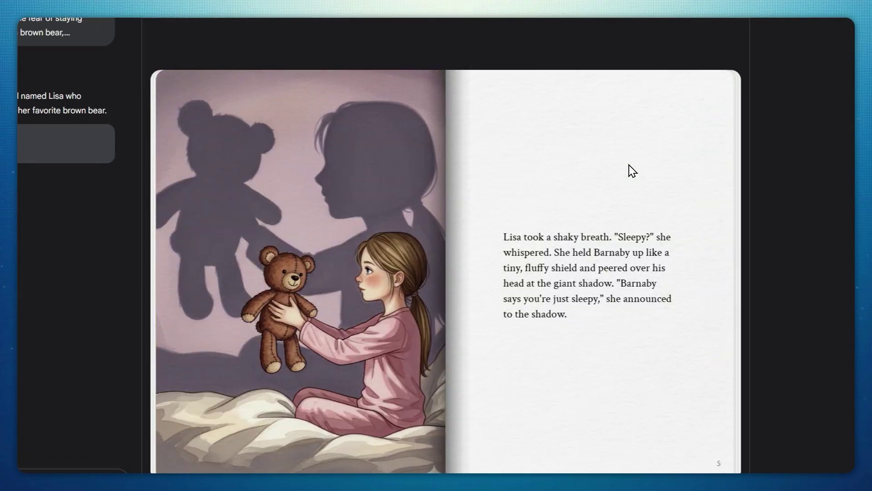
pyautogui.press('Right')
pyautogui.press('Right')
pyautogui.press('Right')
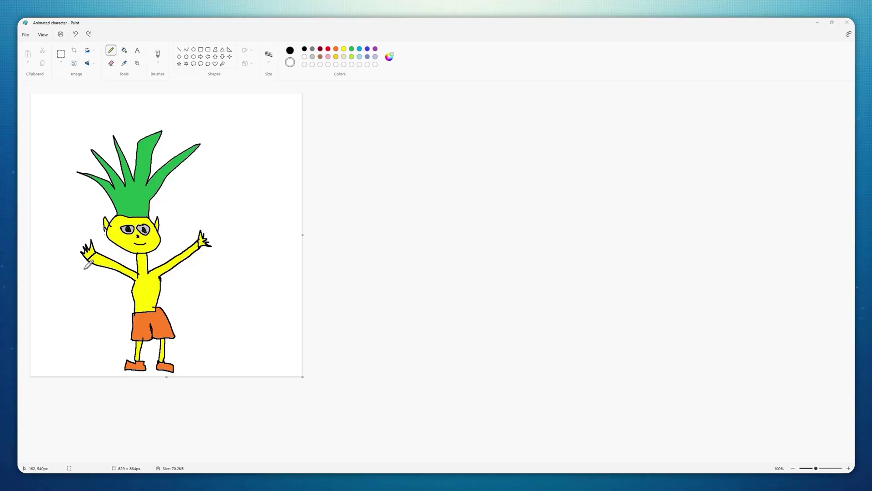
pyautogui.scroll(5, 120, 304)
pyautogui.scroll(-2, 153, 301)
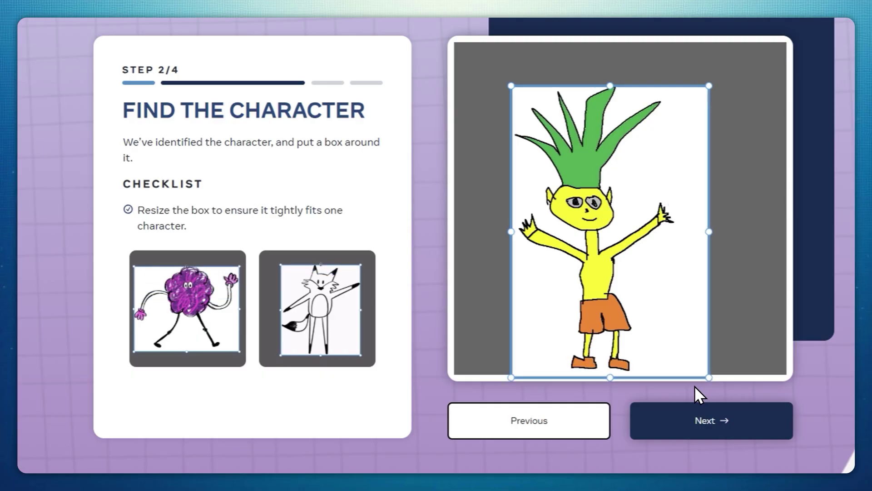
# Accept the character's bounding box, outline and joints, then apply a FUNNY motion animation
pyautogui.click(702, 420)
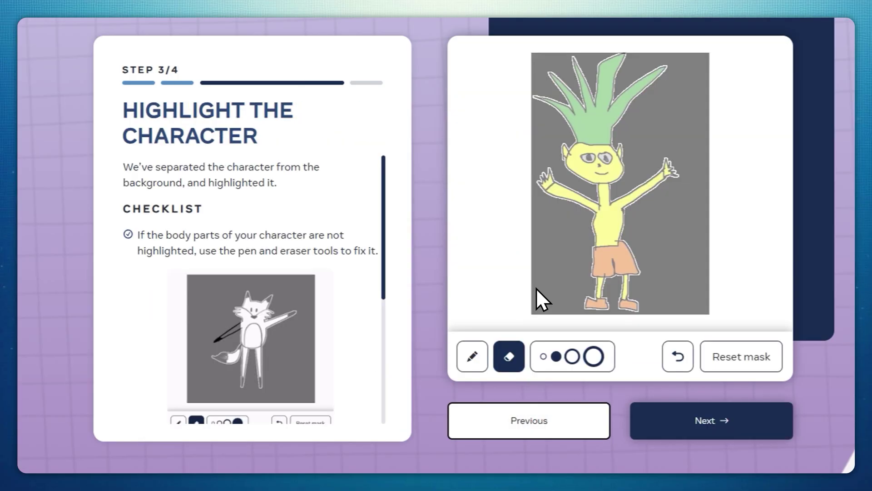
pyautogui.click(739, 422)
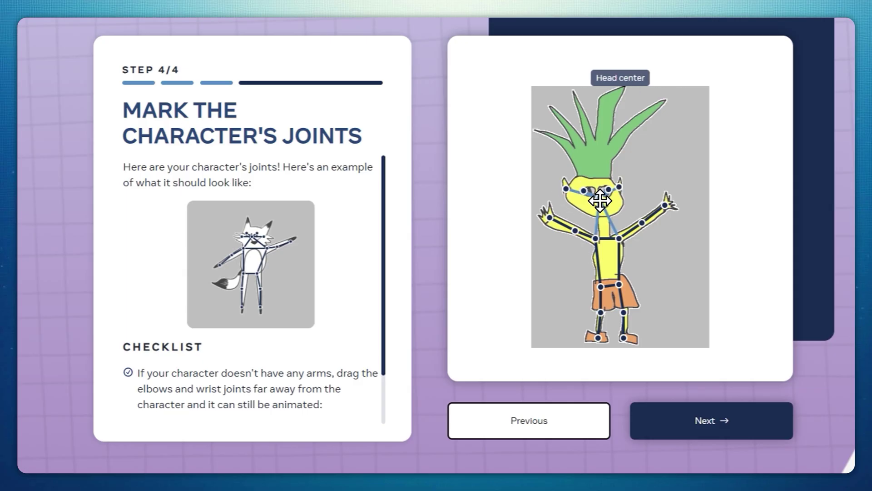
pyautogui.click(673, 411)
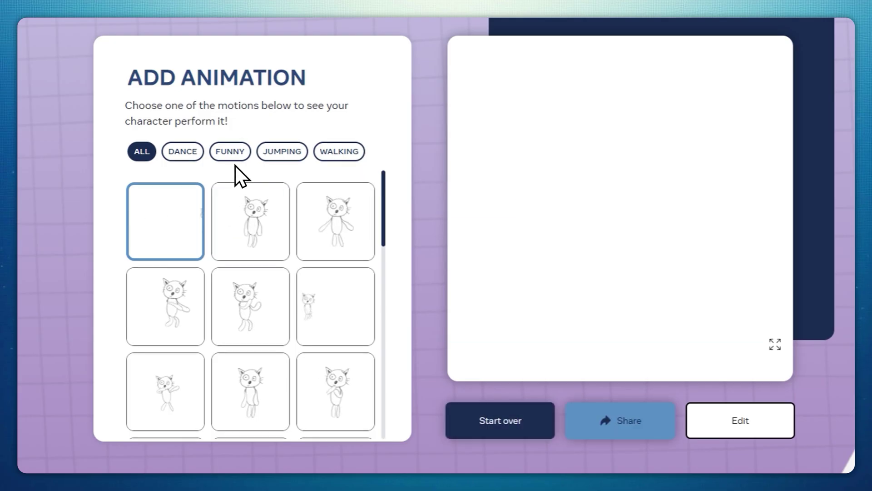
pyautogui.click(230, 154)
pyautogui.click(253, 220)
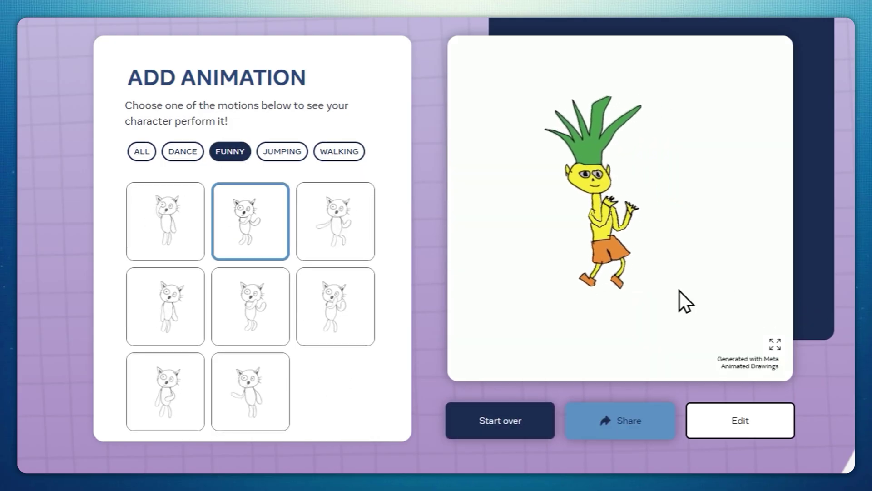
# Accept the red drawing's box, outline and joints, then apply a WALKING animation
pyautogui.click(775, 344)
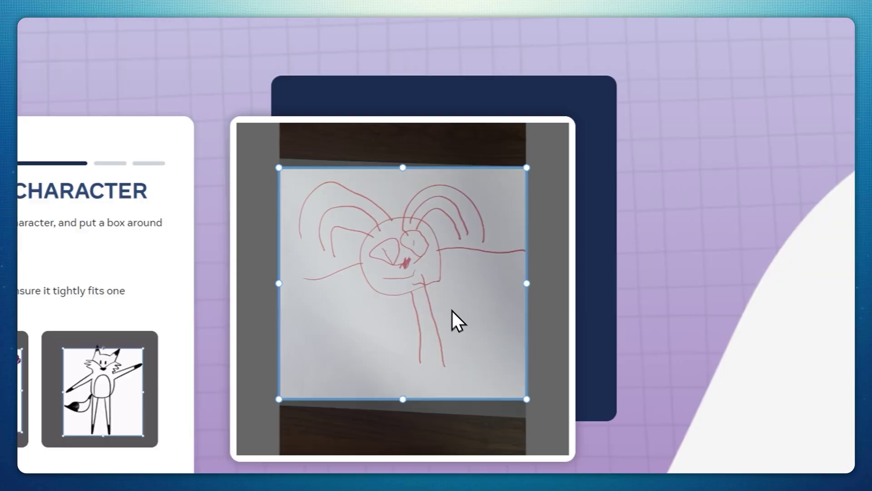
pyautogui.click(454, 352)
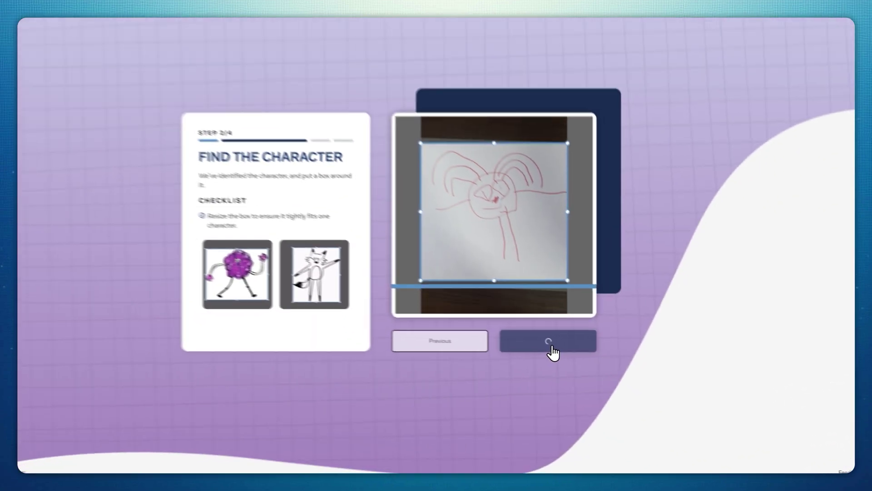
pyautogui.click(566, 354)
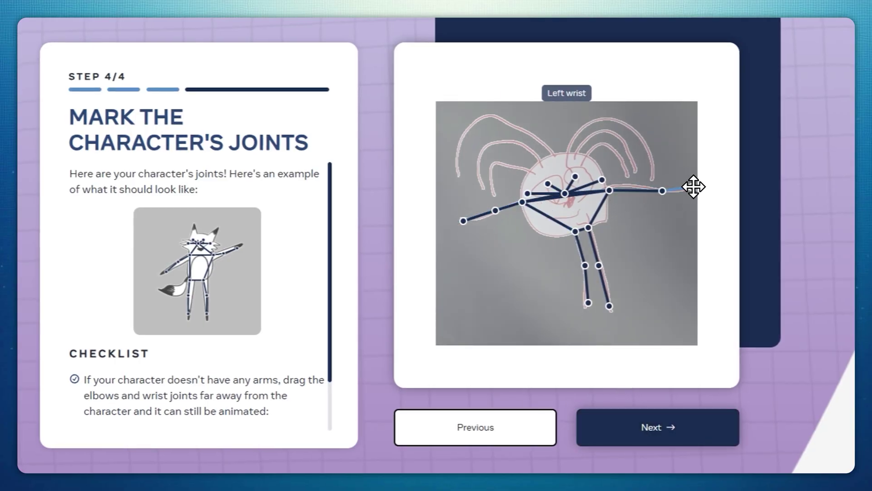
pyautogui.click(673, 438)
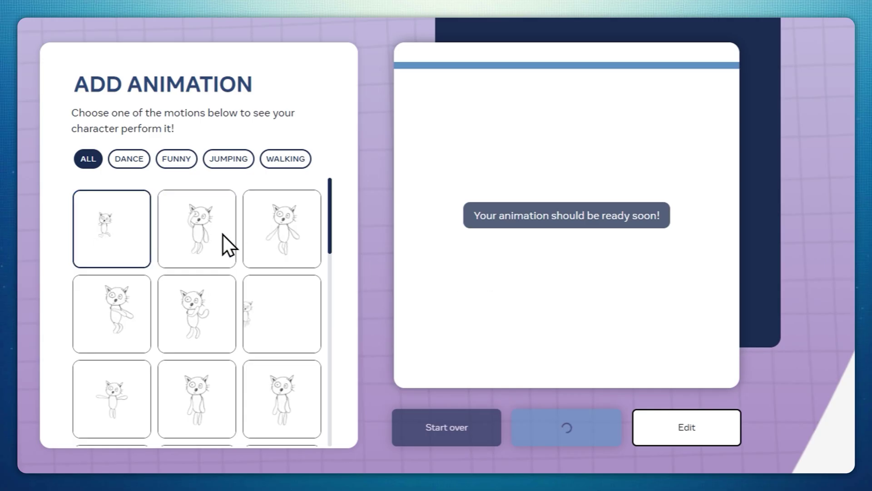
pyautogui.click(279, 160)
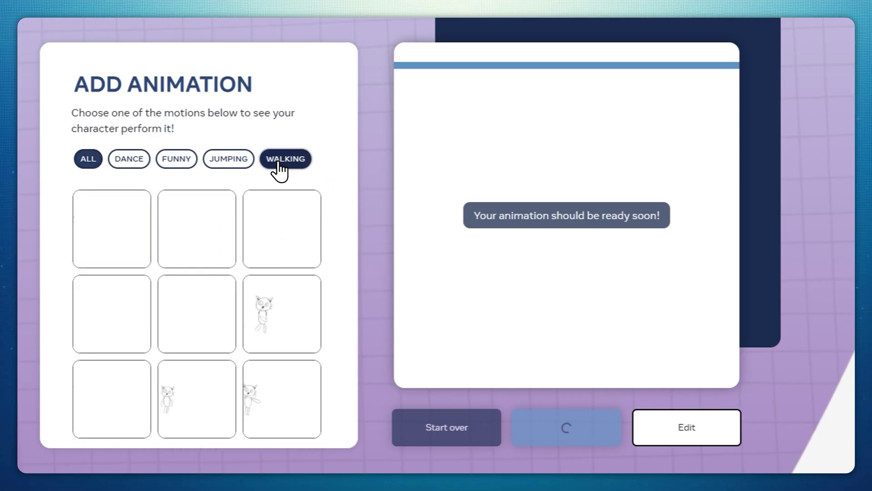
pyautogui.click(289, 262)
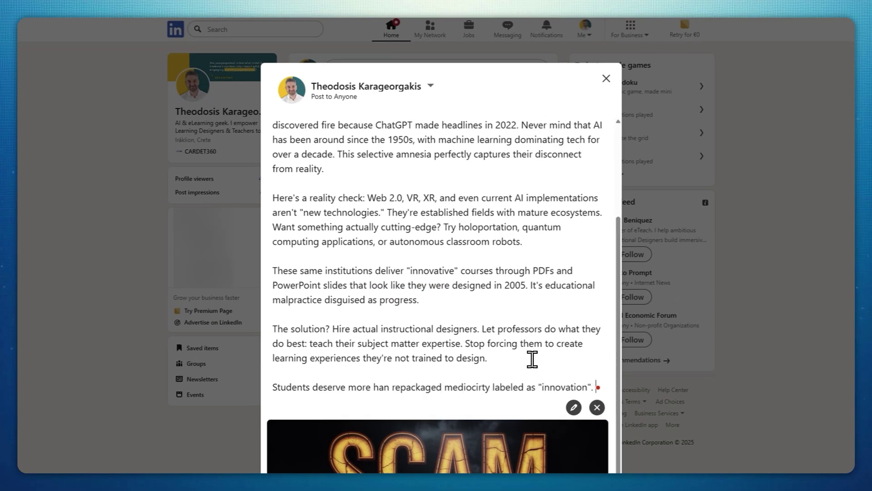
# Apply the corrected final sentence and replace 'more' with 'better' in the post
pyautogui.moveTo(390, 397)
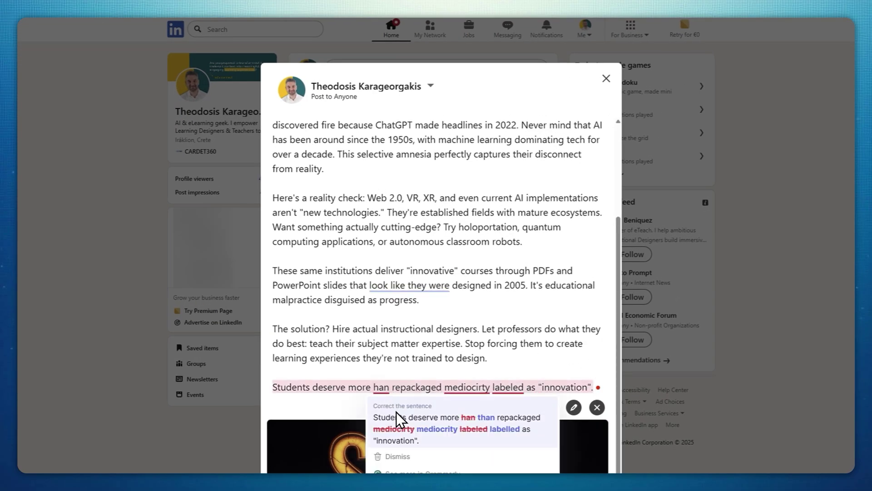
pyautogui.click(466, 414)
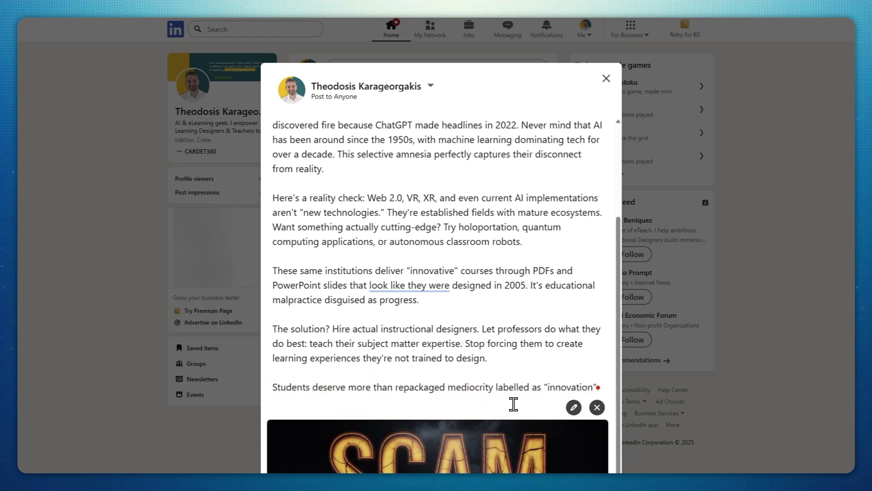
pyautogui.scroll(-2, 563, 391)
pyautogui.click(575, 328)
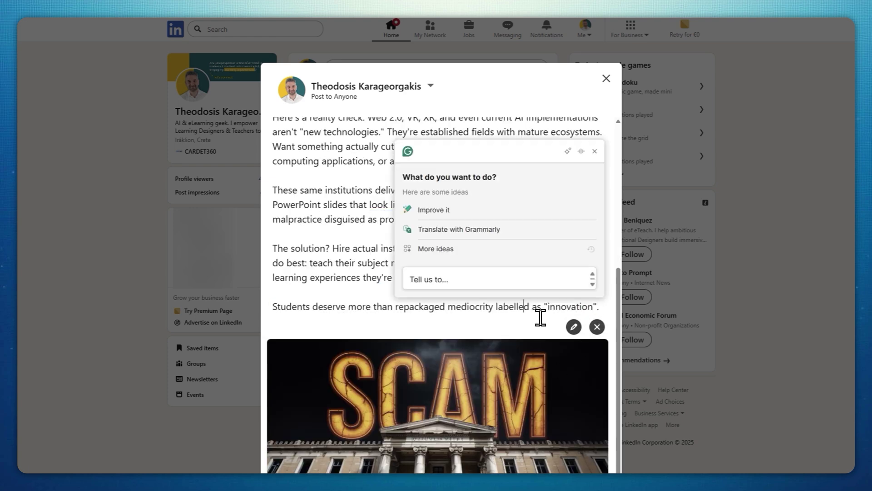
pyautogui.doubleClick(513, 307)
pyautogui.click(505, 320)
pyautogui.doubleClick(361, 307)
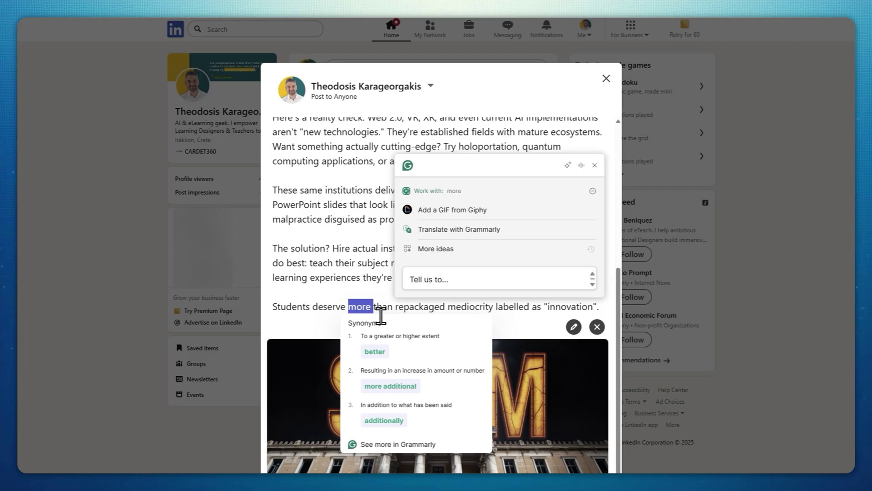
pyautogui.click(369, 351)
pyautogui.click(595, 165)
# Accept the rewritten Greece opening plus the 'appear to have been' and 'better than' fixes
pyautogui.click(596, 307)
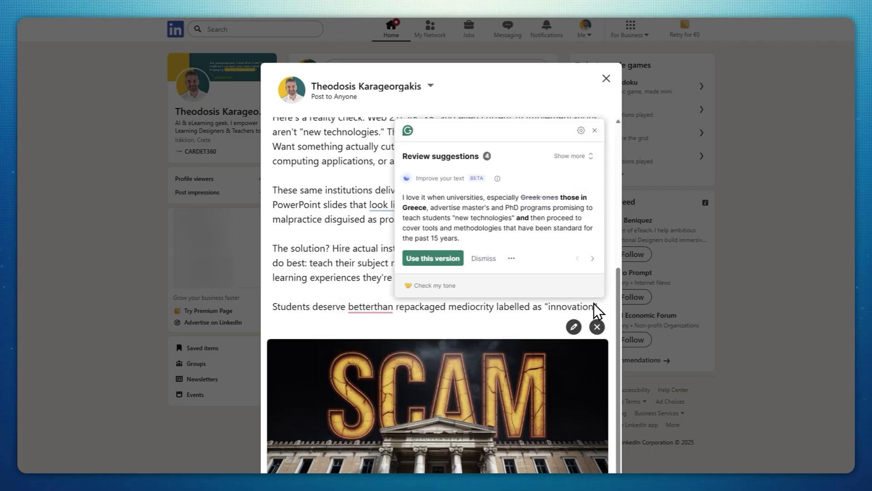
pyautogui.click(426, 263)
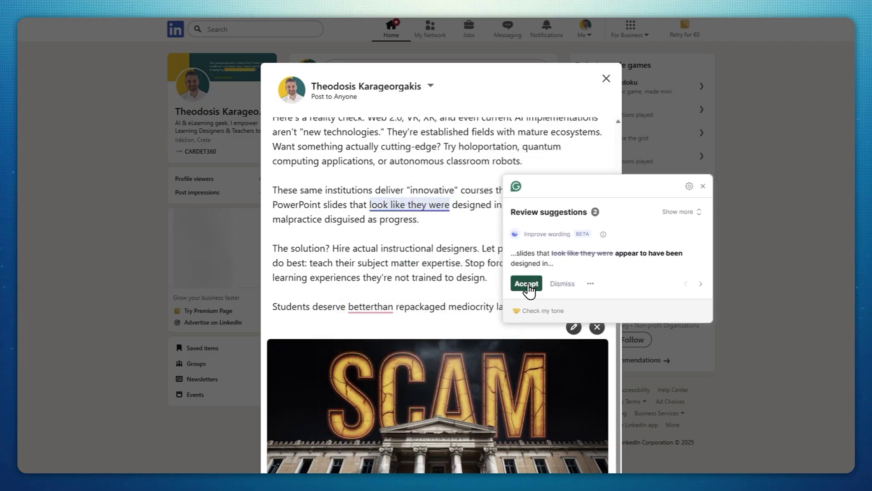
pyautogui.click(521, 285)
pyautogui.click(526, 283)
pyautogui.click(705, 212)
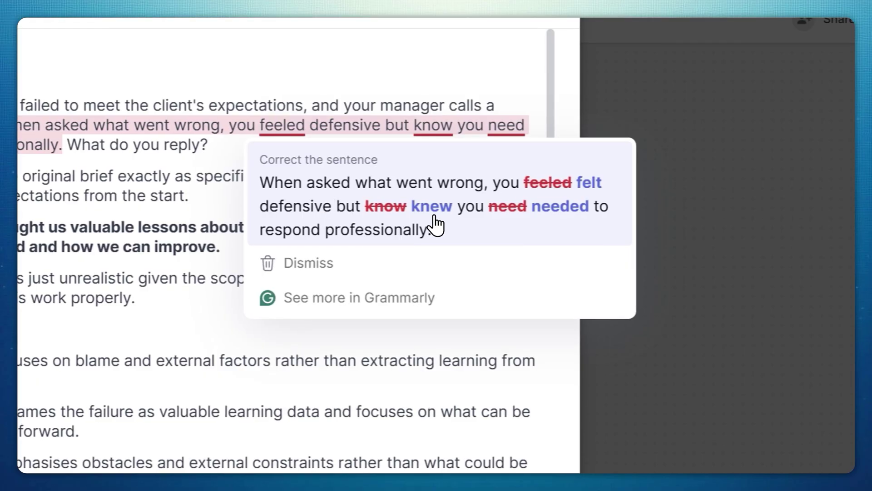
# Accept Grammarly's suggestions, correcting 'eagler' to 'eagerly' in the assessment items
pyautogui.click(436, 224)
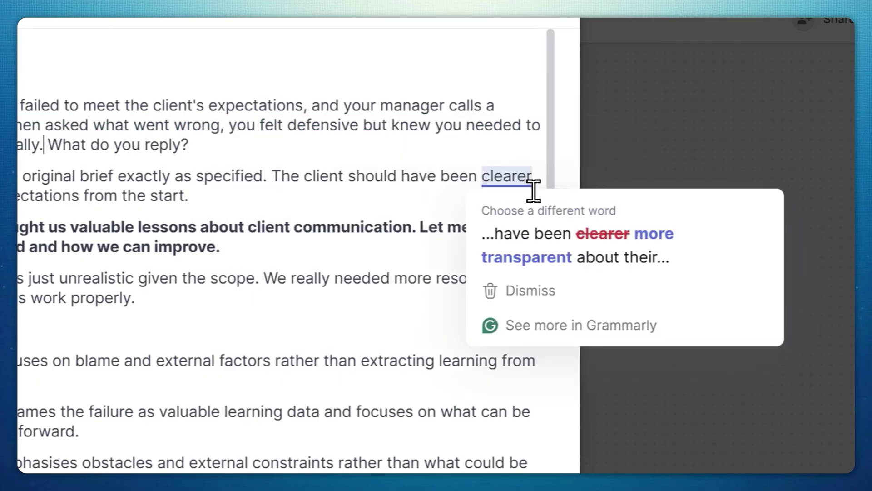
pyautogui.scroll(-5, 367, 405)
pyautogui.click(434, 350)
pyautogui.scroll(-5, 421, 306)
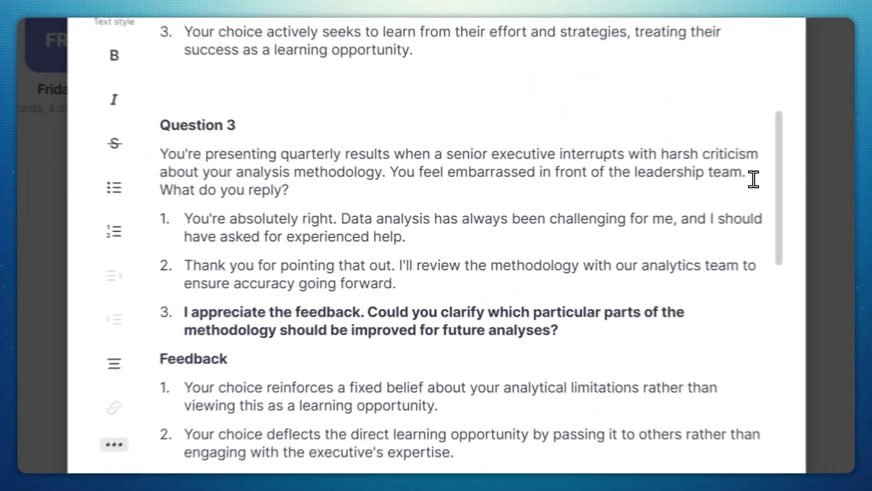
# Select the Question 3 scenario sentence and have Grammarly AI rephrase it
pyautogui.moveTo(749, 179); pyautogui.dragTo(157, 151)
pyautogui.click(123, 155)
pyautogui.click(249, 202)
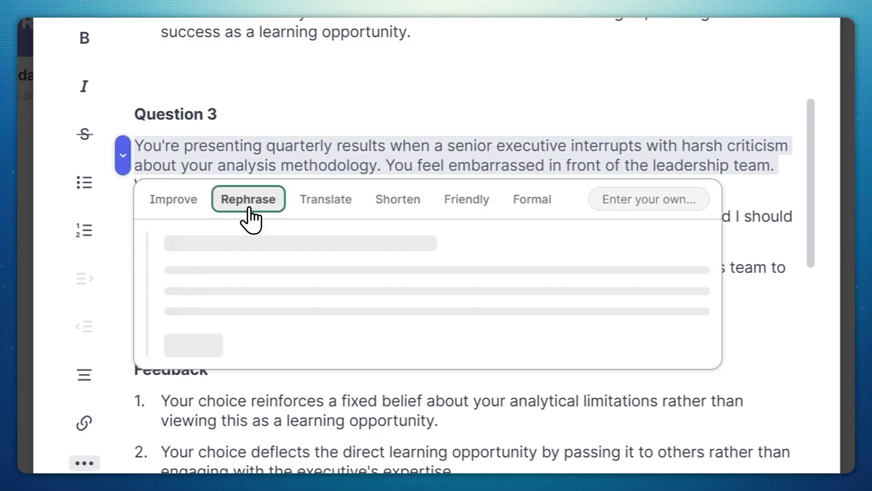
pyautogui.moveTo(272, 304); pyautogui.dragTo(161, 275)
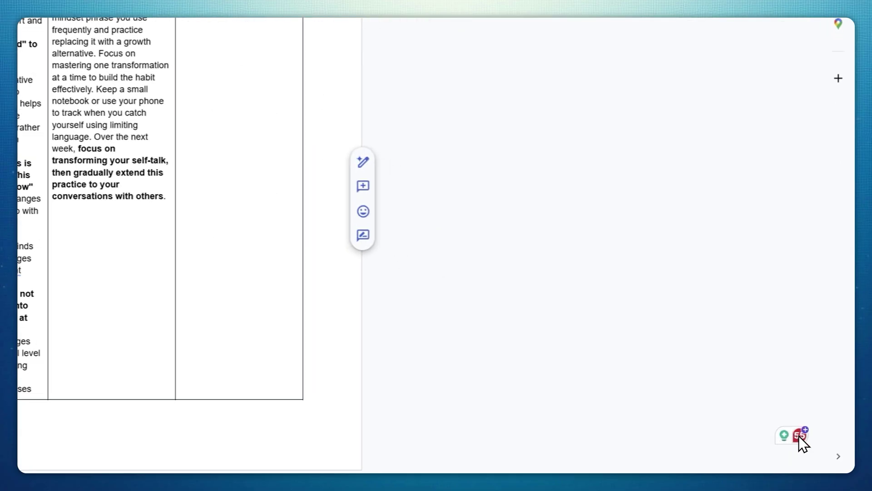
# Accept the 'hard/impossible' spacing, 'labelled', comma-after-'Then' and rewritten thought-bubbles sentence suggestions
pyautogui.click(797, 437)
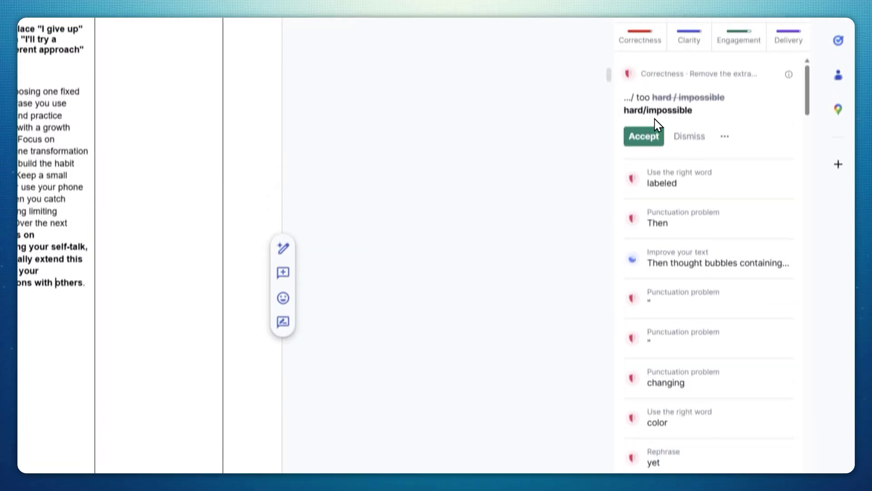
pyautogui.click(631, 95)
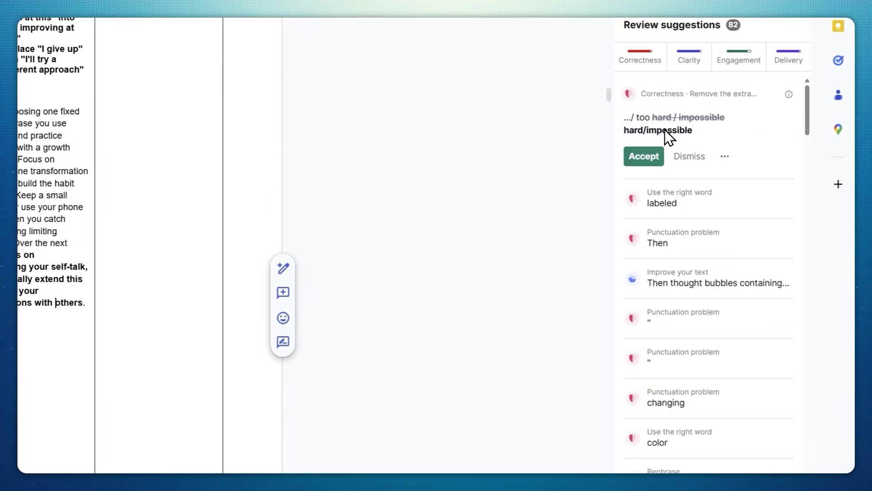
pyautogui.click(642, 159)
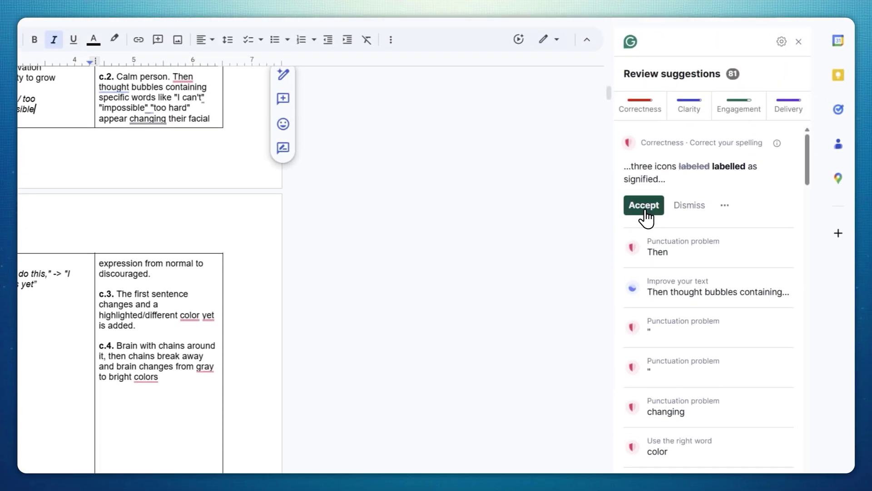
pyautogui.click(644, 180)
pyautogui.click(645, 194)
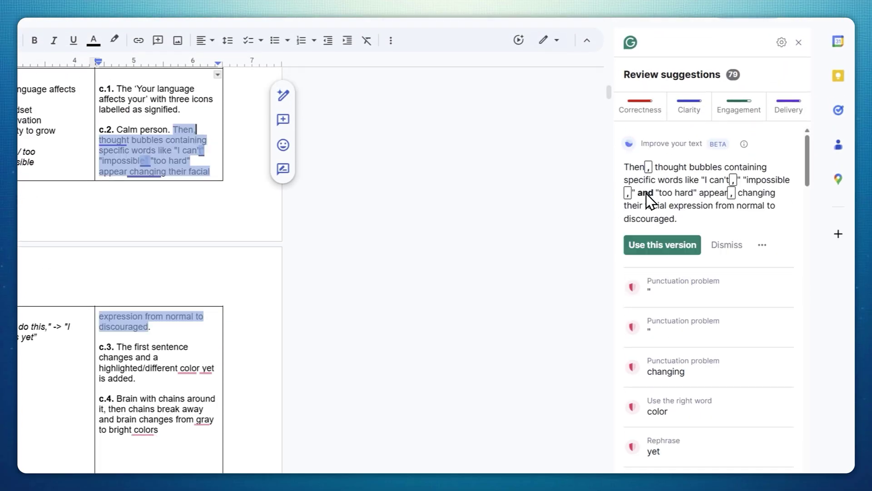
pyautogui.click(660, 286)
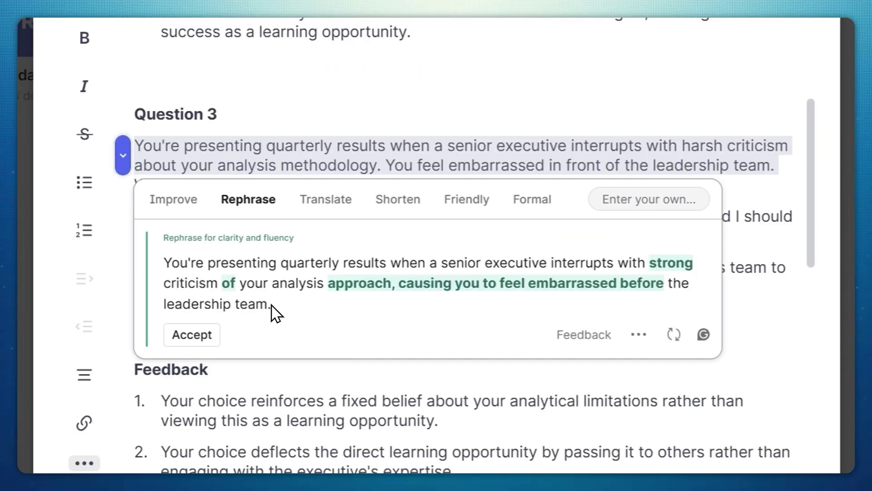
pyautogui.moveTo(272, 305); pyautogui.dragTo(162, 263)
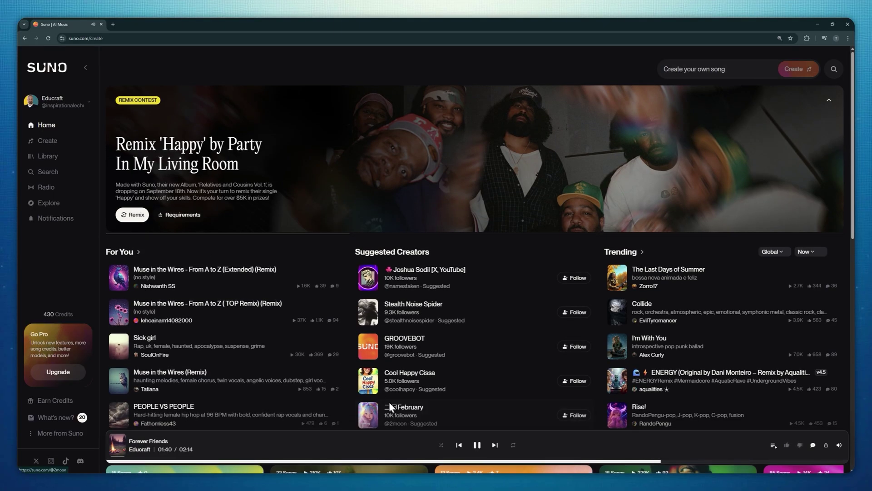
# Describe a country song about a father providing for his two sons and create it
pyautogui.write('A song about')
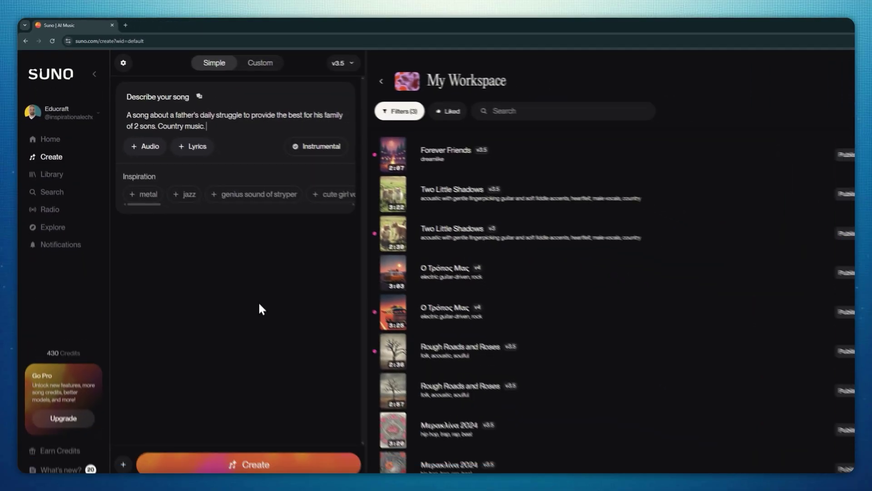
pyautogui.click(235, 412)
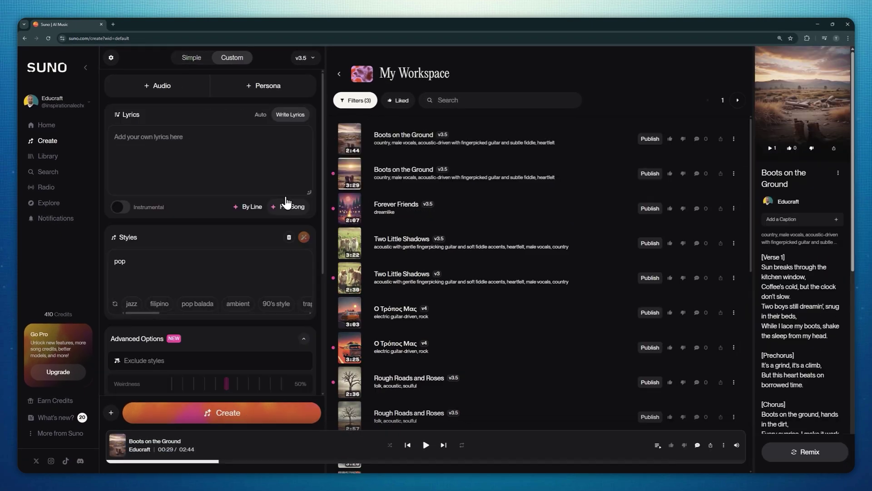
# Have AI write lyrics from a cheerful friendship prompt and choose 'Stairy Nights and Summer Days'
pyautogui.click(288, 207)
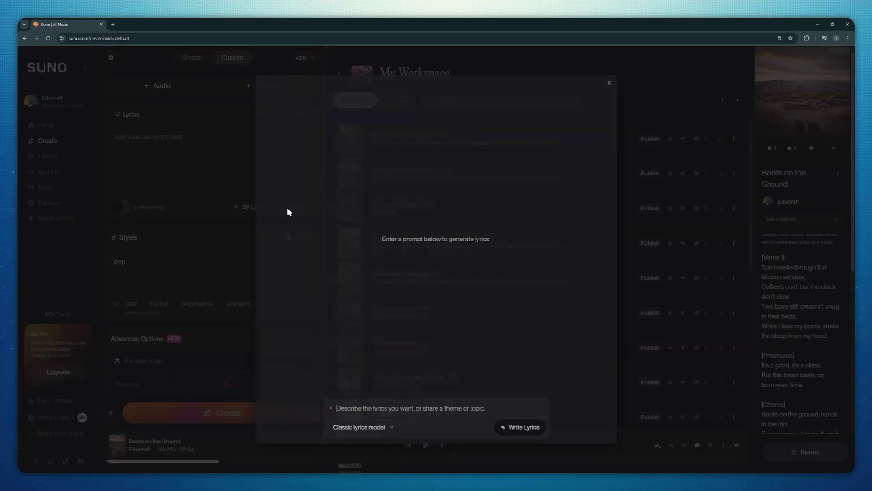
pyautogui.write('A happy cheerful song ab')
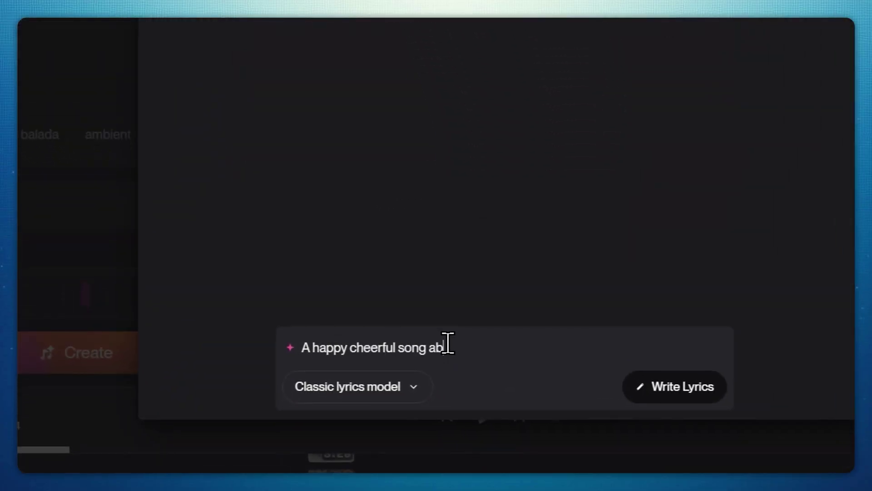
pyautogui.write('out friendship. Song must include the words "summer" "school\'s over" "fun "together" "stairy night"')
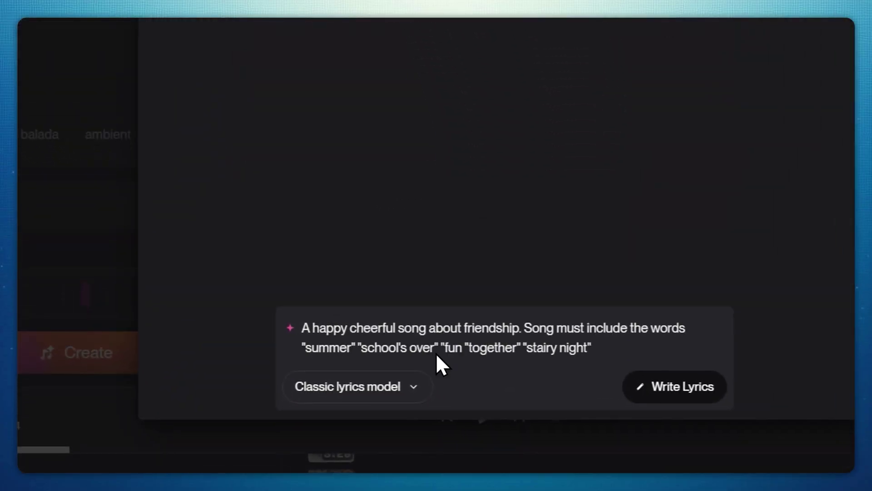
pyautogui.press('Return')
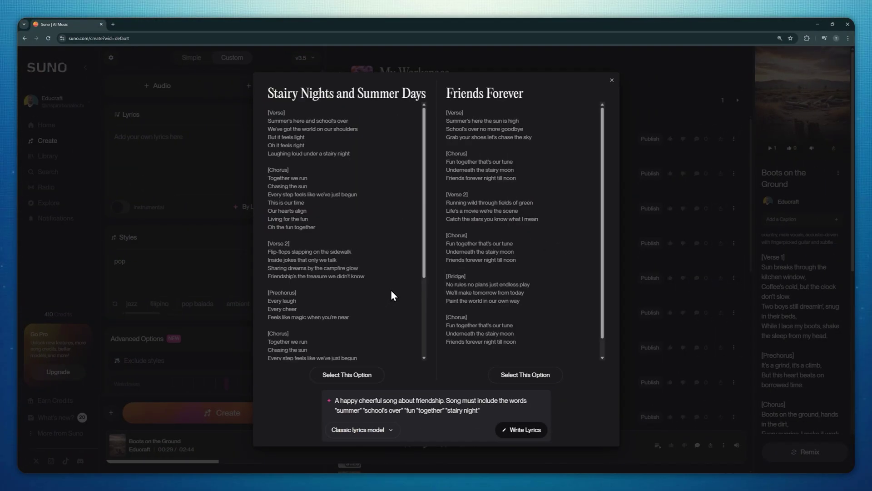
pyautogui.scroll(-3, 390, 281)
pyautogui.scroll(-1, 506, 173)
pyautogui.scroll(-2, 365, 287)
pyautogui.click(346, 374)
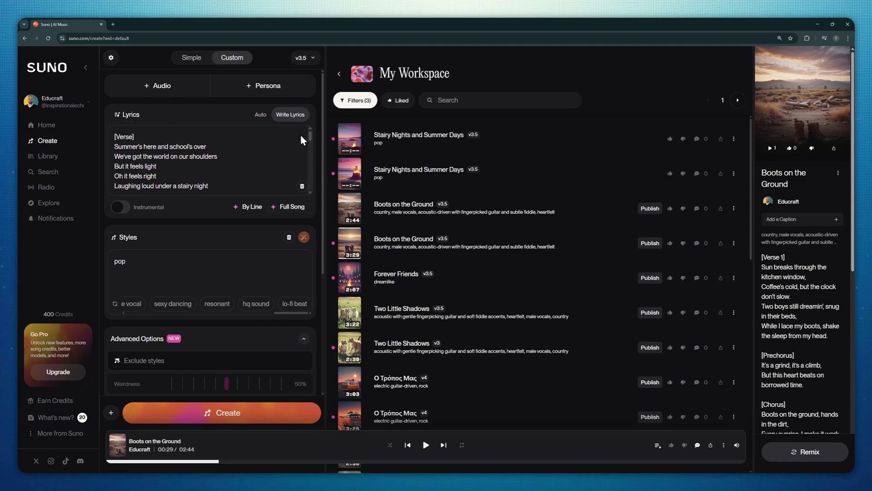
# Open the Stairy Nights song, then create a Halloween song styled 'children, dramatic'
pyautogui.click(355, 138)
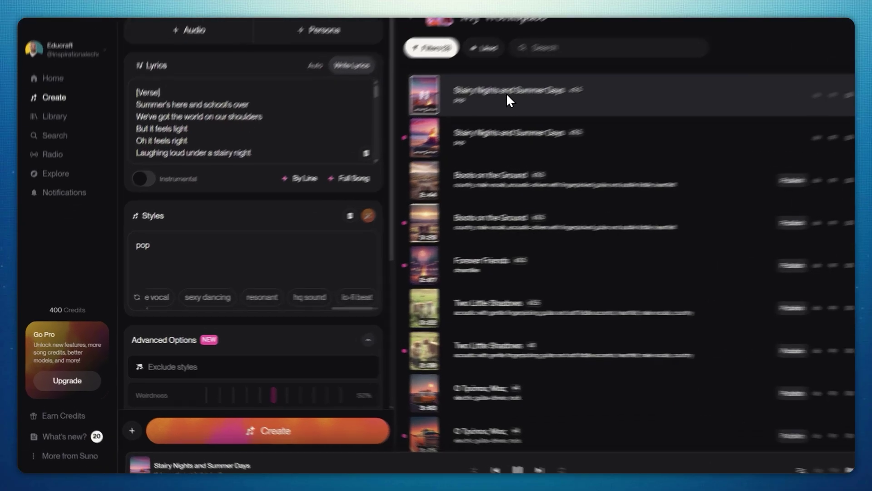
pyautogui.click(418, 137)
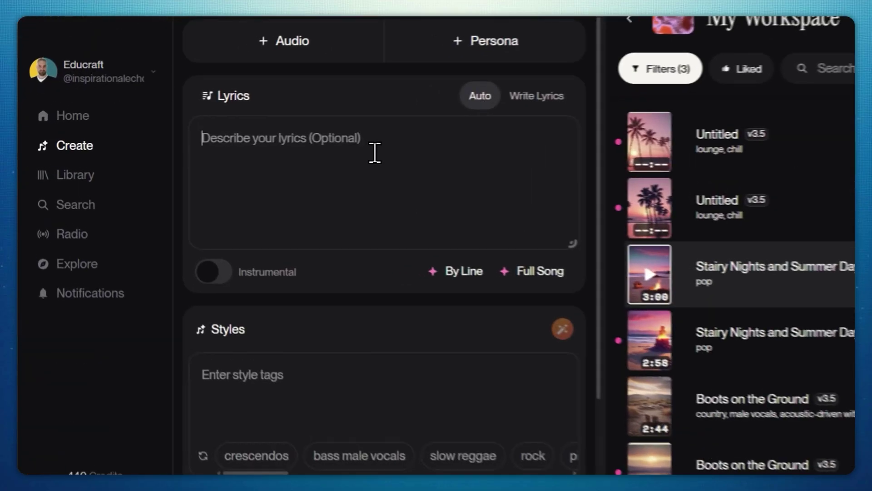
pyautogui.write('a song about halloween that includes the words "scary" "school" "zombies" "ghosts')
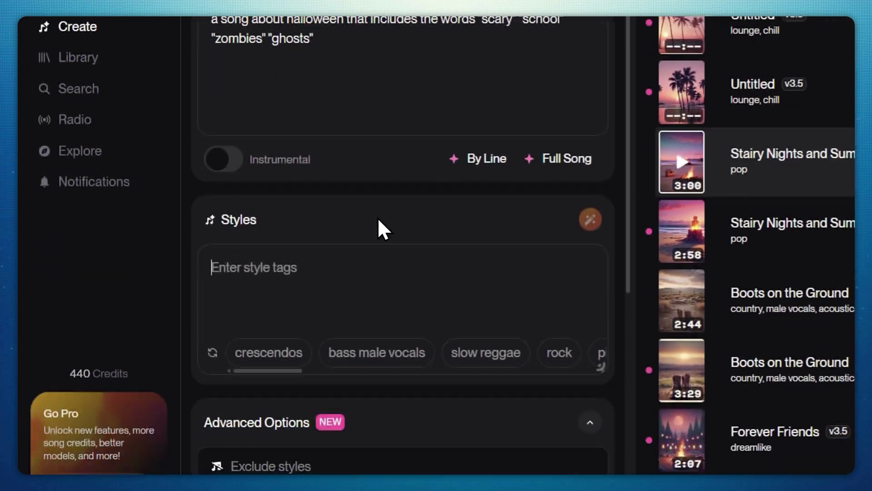
pyautogui.click(378, 338)
pyautogui.write('children, dramatic')
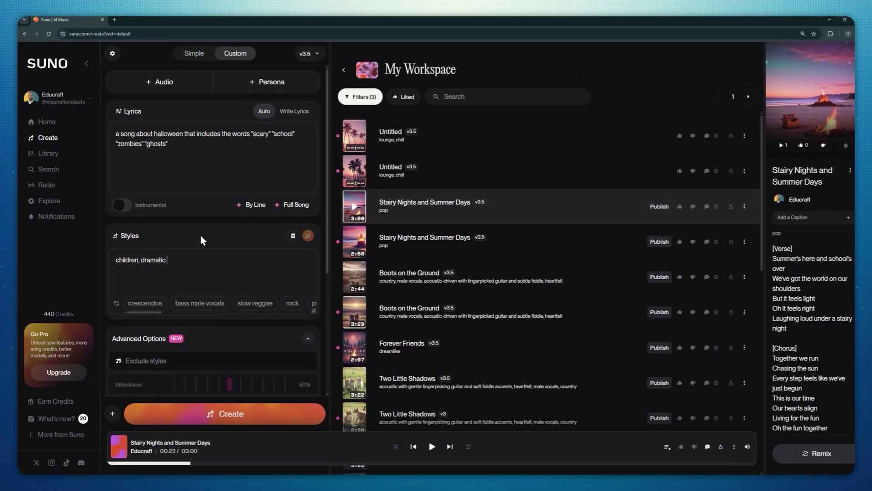
pyautogui.click(221, 411)
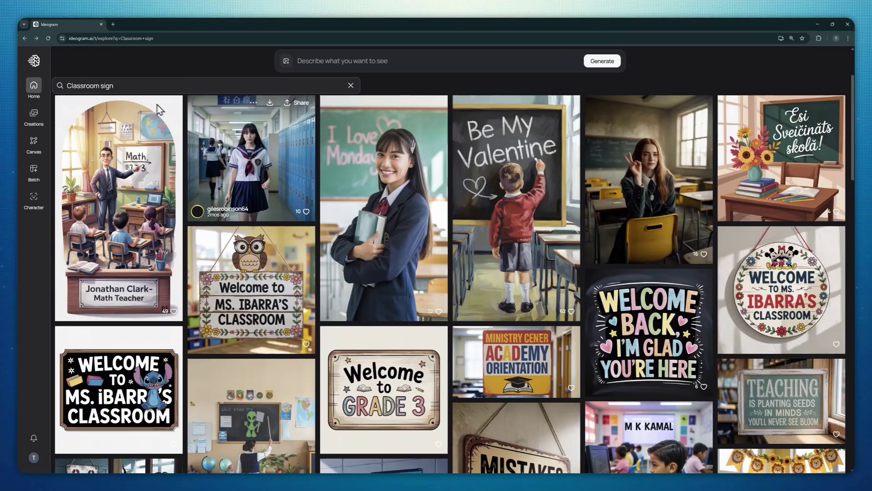
# Browse the character page and creations grid to open the glowing-eyes portrait in detail
pyautogui.scroll(-5, 446, 185)
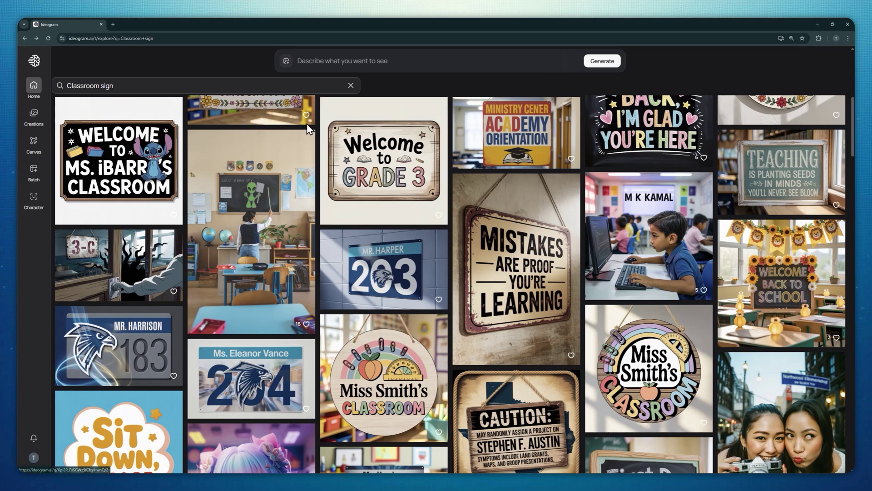
pyautogui.click(34, 196)
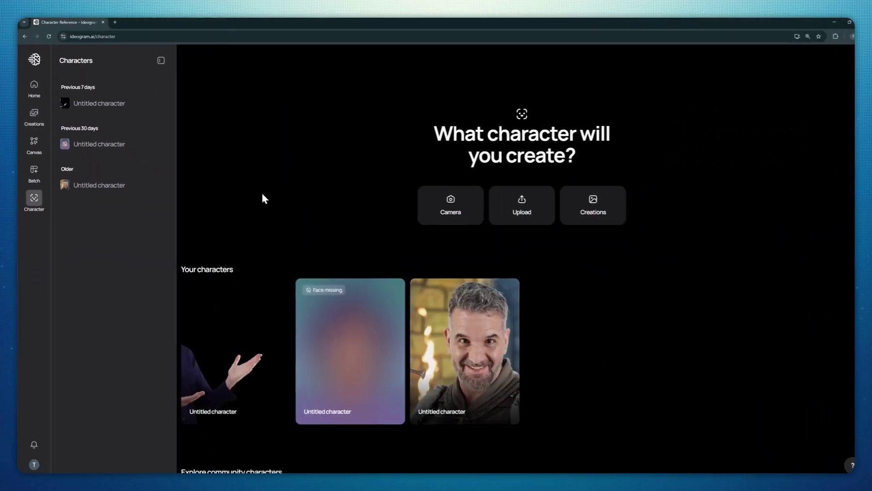
pyautogui.click(234, 331)
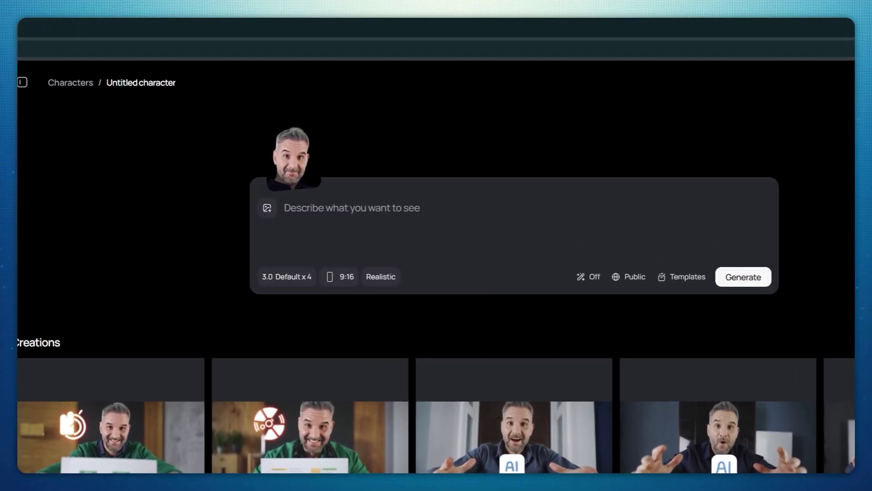
pyautogui.scroll(-8, 129, 340)
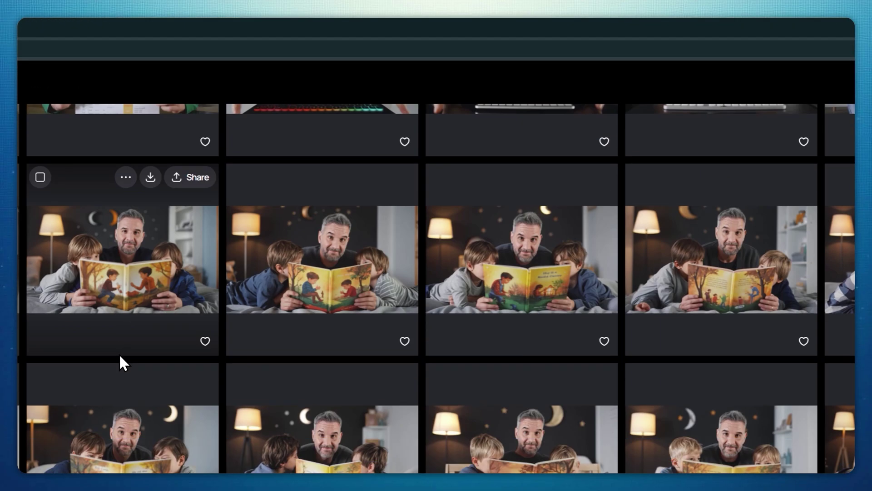
pyautogui.scroll(-12, 123, 355)
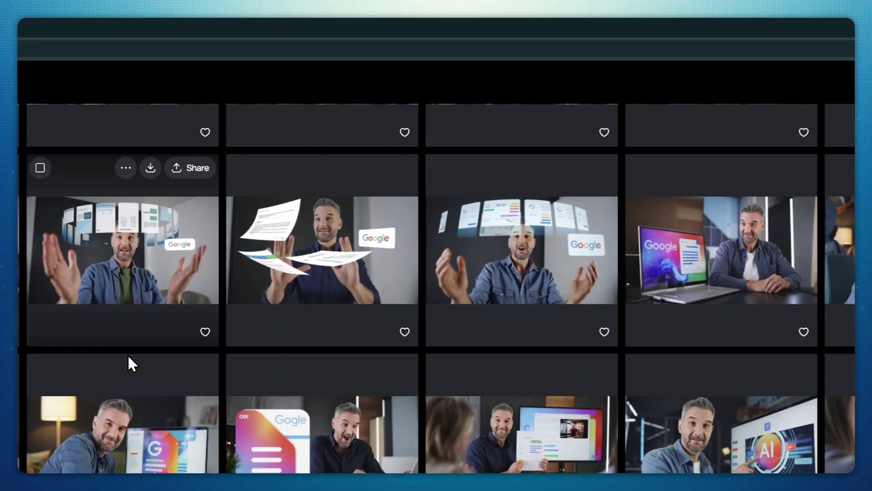
pyautogui.scroll(-8, 127, 354)
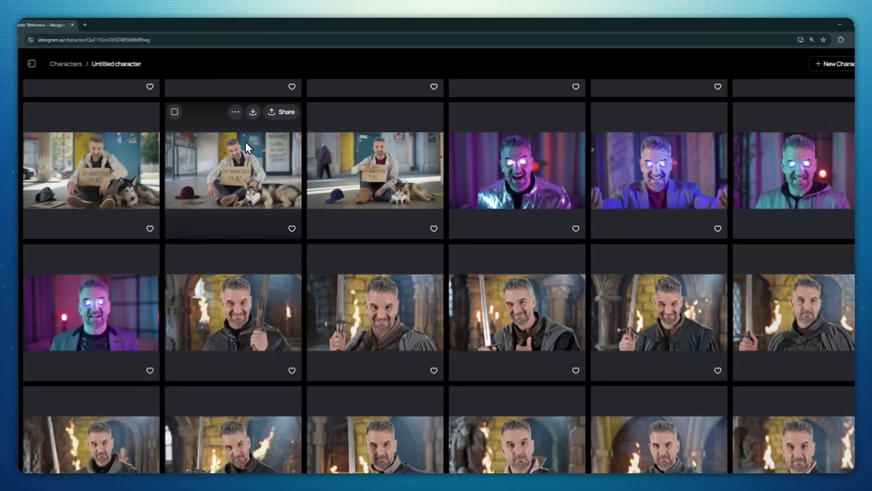
pyautogui.scroll(1, 114, 187)
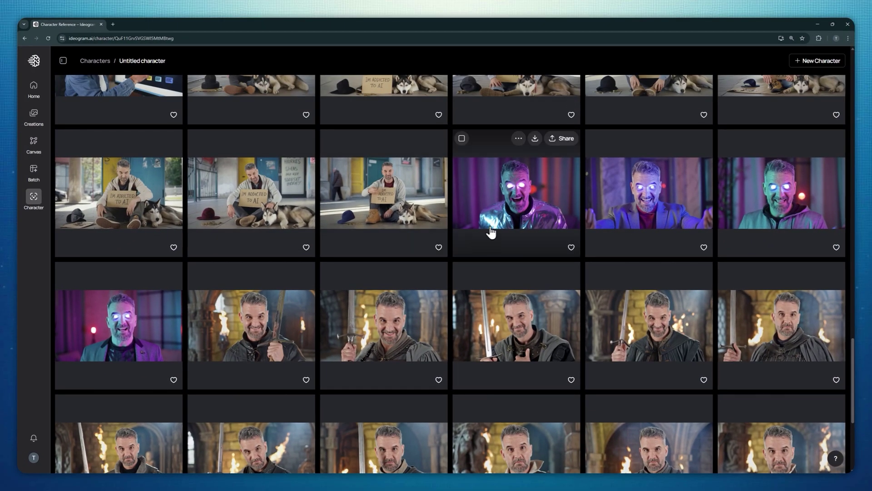
pyautogui.click(612, 208)
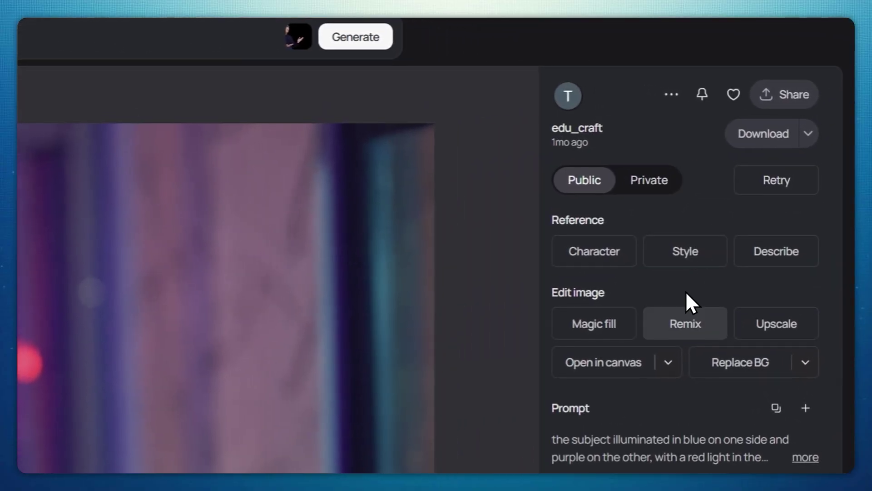
# Replace the image background with 'top of a cyberpunk building', then view the upgrade plans
pyautogui.click(728, 224)
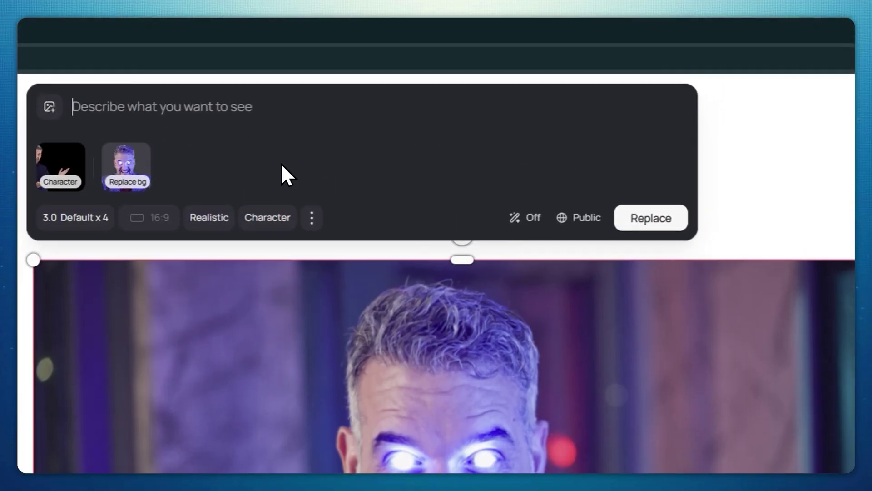
pyautogui.write('top of a cyberpunk building')
pyautogui.click(524, 218)
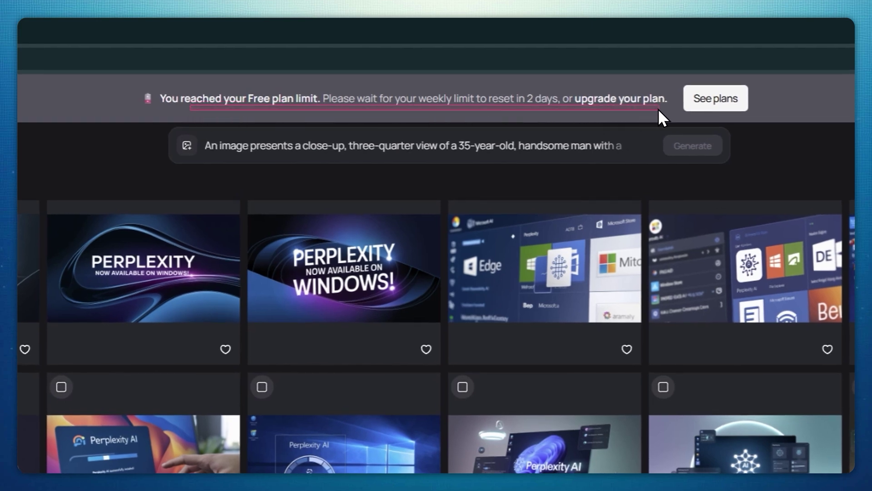
pyautogui.click(720, 102)
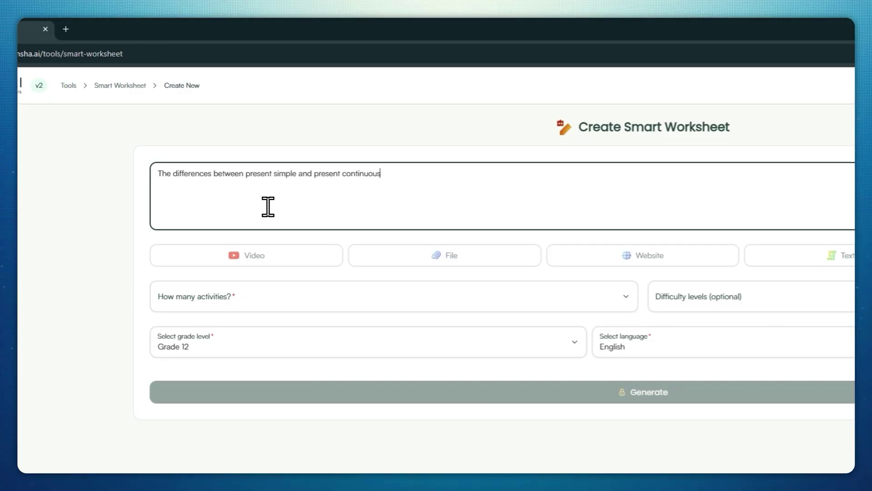
# Set the worksheet to 10 activities at Grade 2
pyautogui.click(277, 300)
pyautogui.click(384, 323)
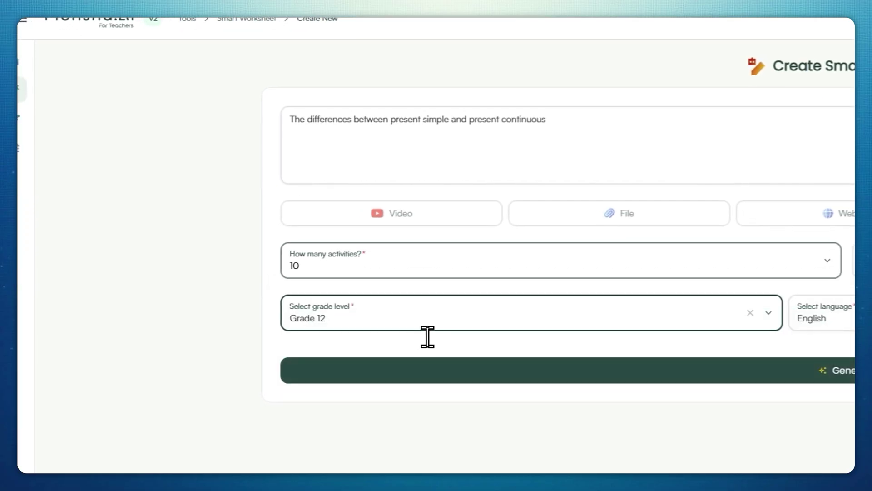
pyautogui.scroll(-5, 388, 350)
pyautogui.click(216, 283)
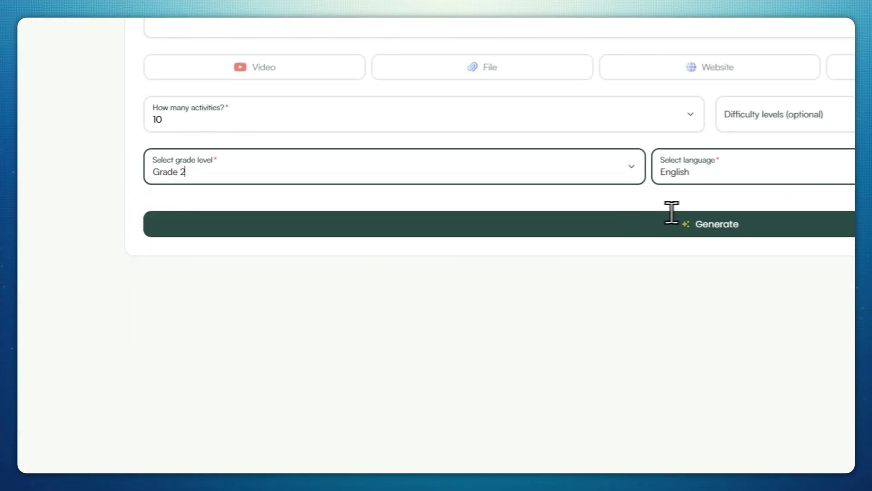
# Choose Easy difficulty, generate the worksheet, and bring up the rubric's export options
pyautogui.click(822, 317)
pyautogui.click(562, 155)
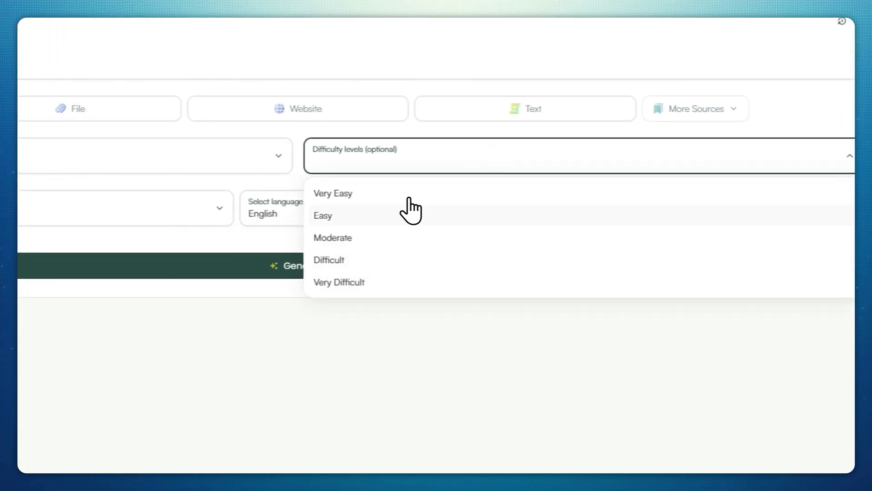
pyautogui.click(475, 208)
pyautogui.click(241, 340)
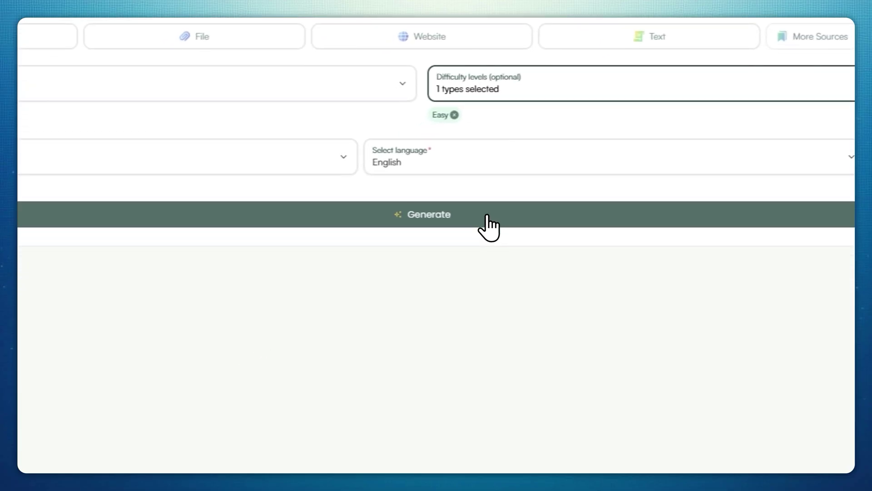
pyautogui.click(477, 245)
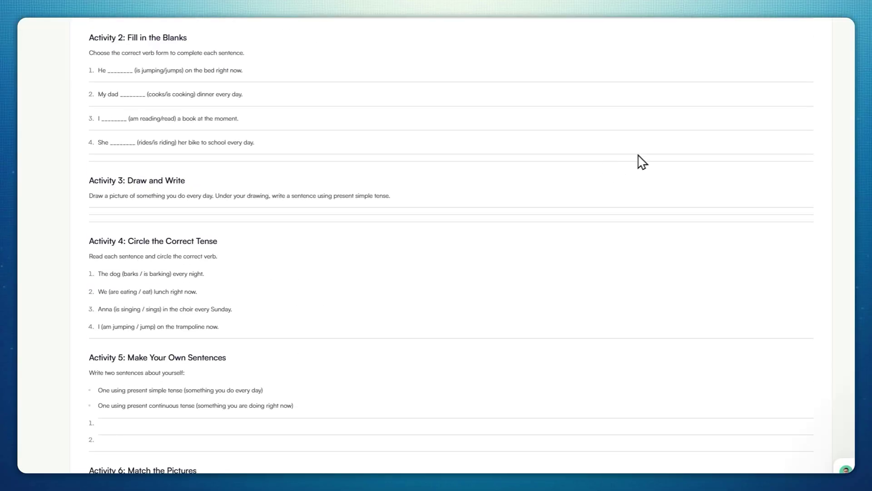
pyautogui.scroll(5, 691, 137)
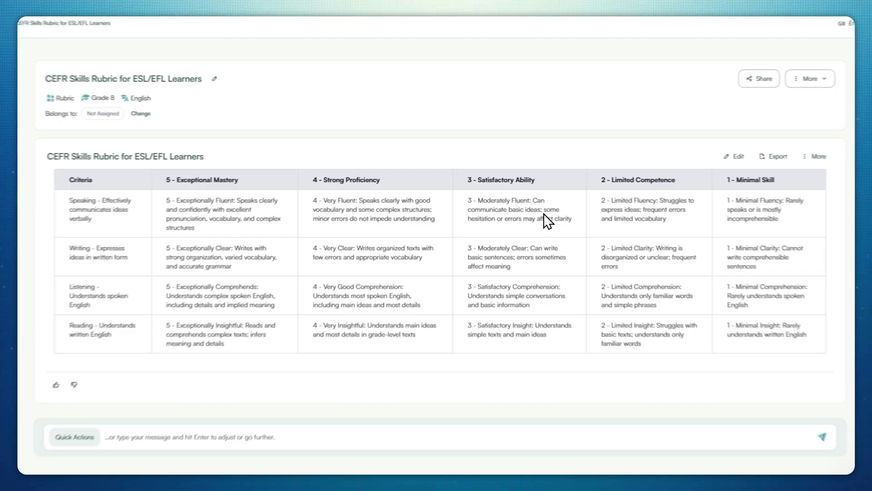
pyautogui.click(774, 156)
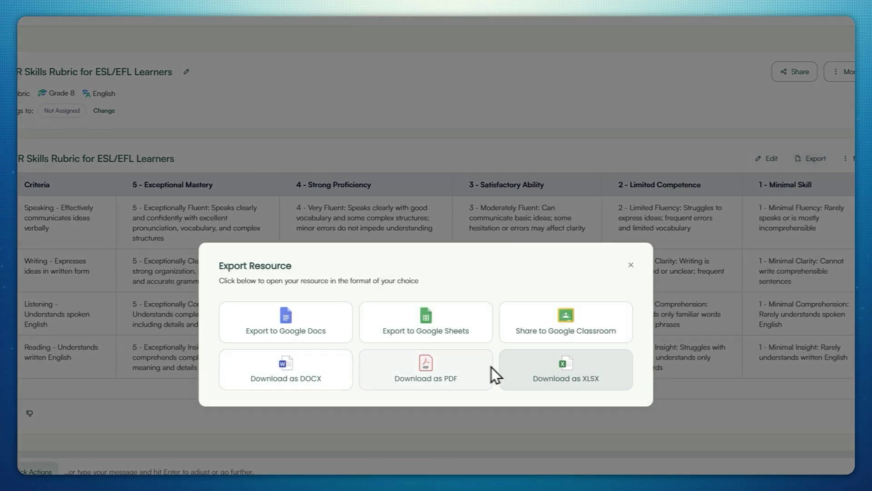
# Close the export options, browse the Καθημερινή Επιστήμη course and its first lesson, then start a new course
pyautogui.click(635, 266)
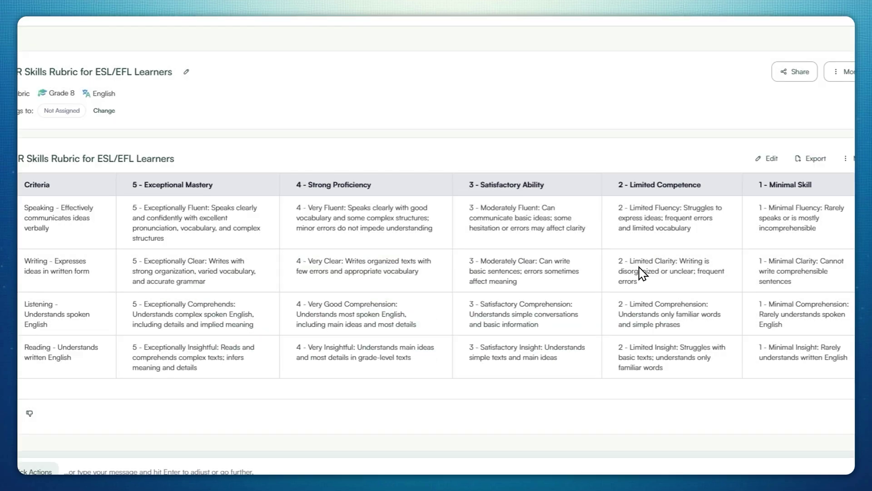
pyautogui.click(768, 164)
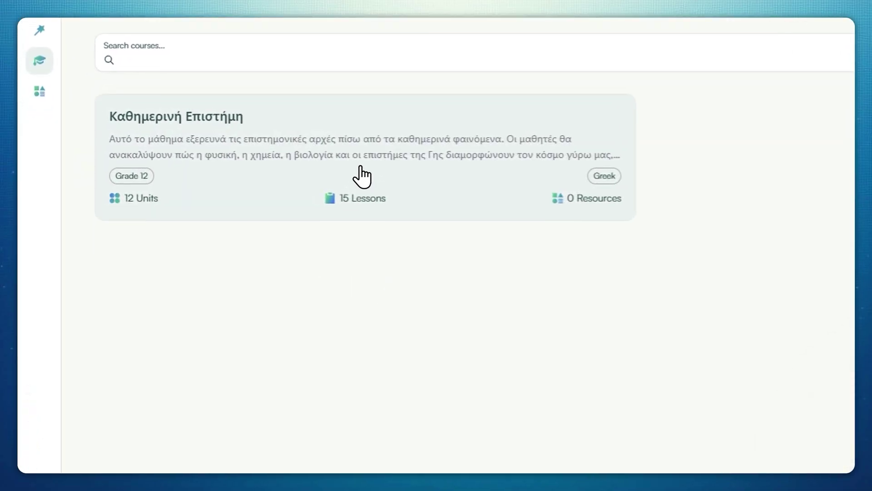
pyautogui.click(362, 177)
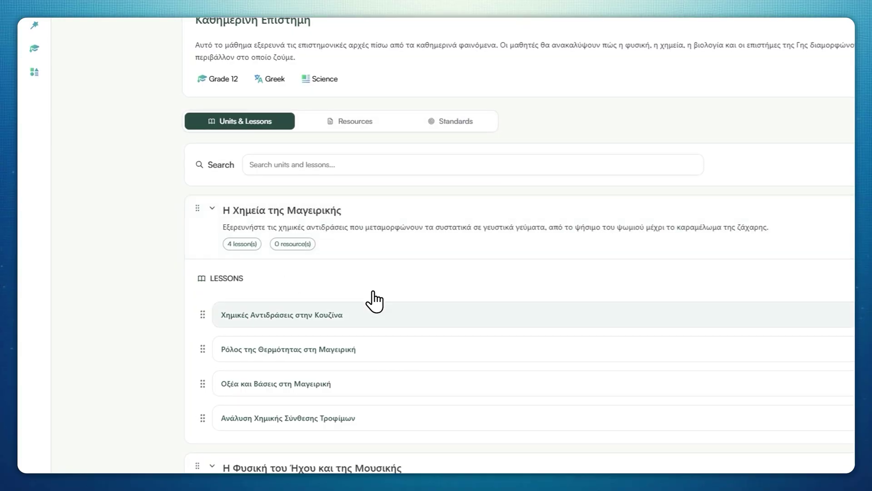
pyautogui.click(353, 326)
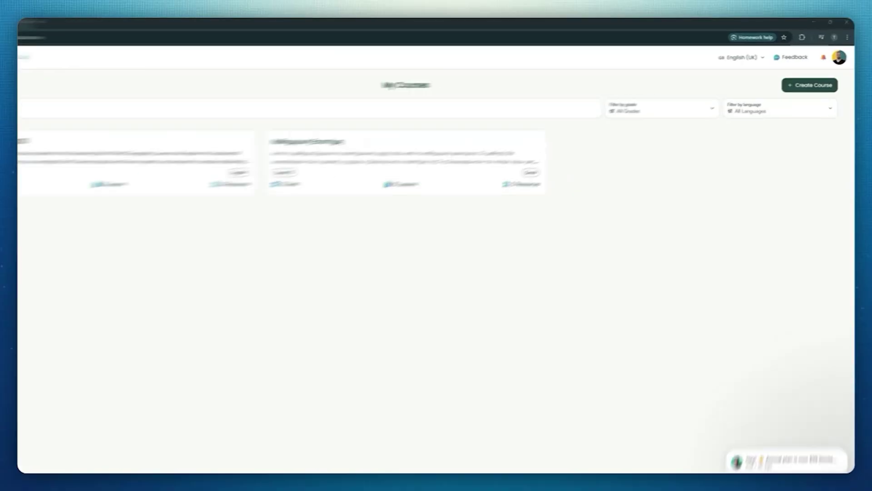
pyautogui.click(756, 113)
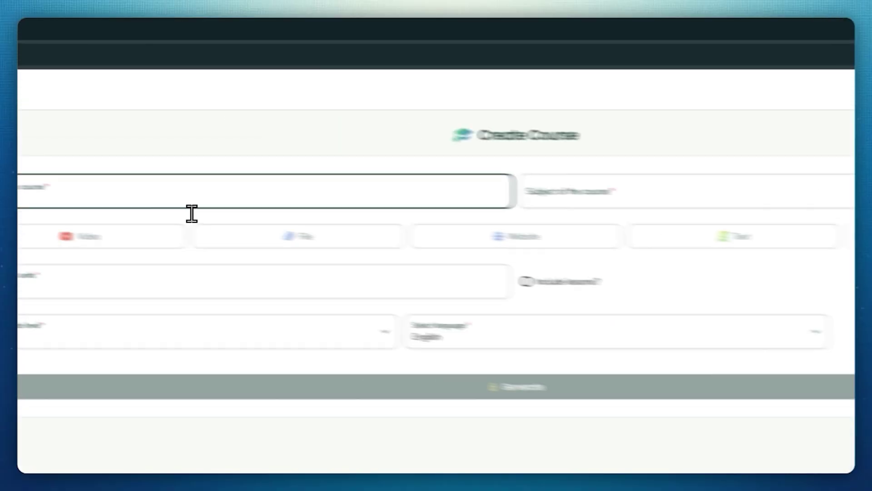
# Set up a Grade 6 Ancient History course, AI-generate its lessons, and check standards alignment
pyautogui.write('Ancient C')
pyautogui.write('History')
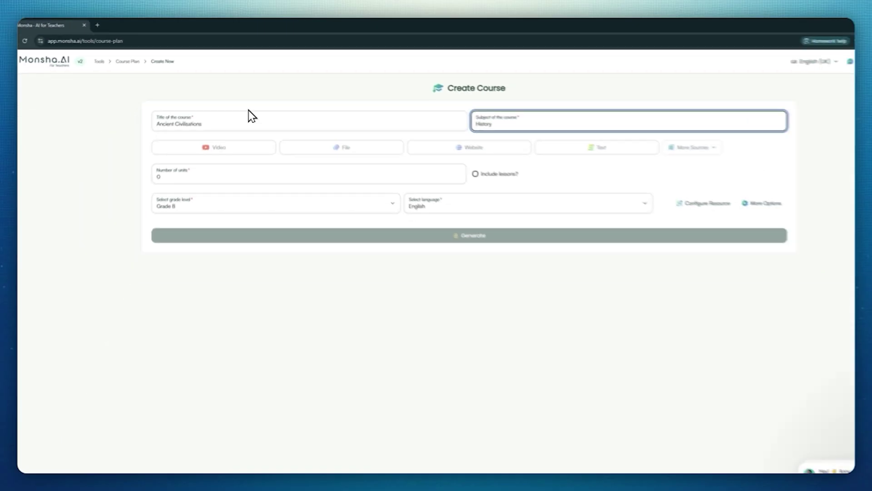
pyautogui.click(216, 352)
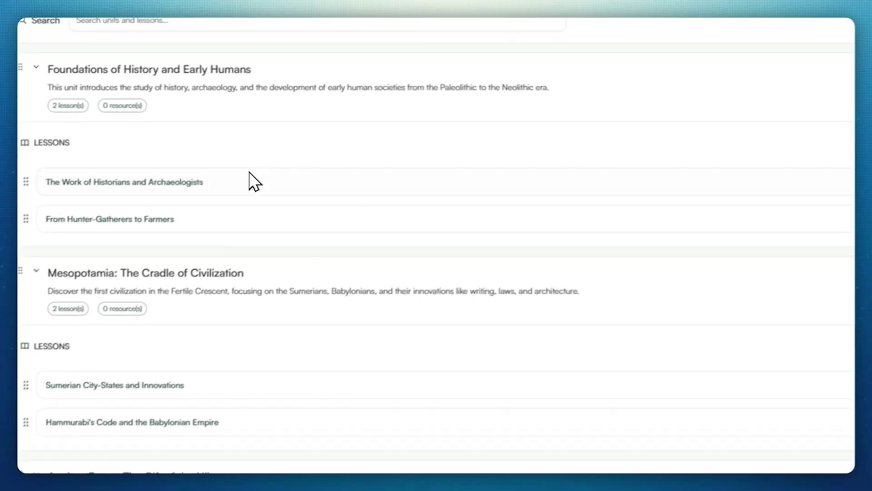
pyautogui.scroll(-15, 249, 181)
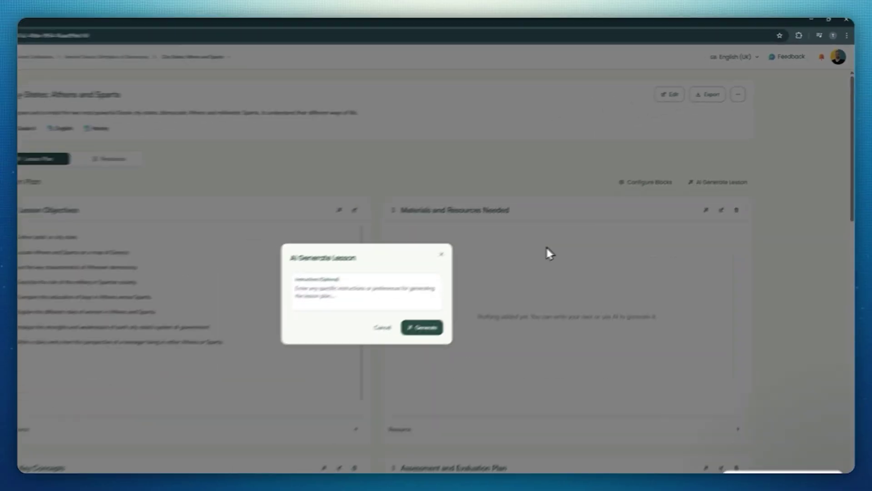
pyautogui.click(424, 327)
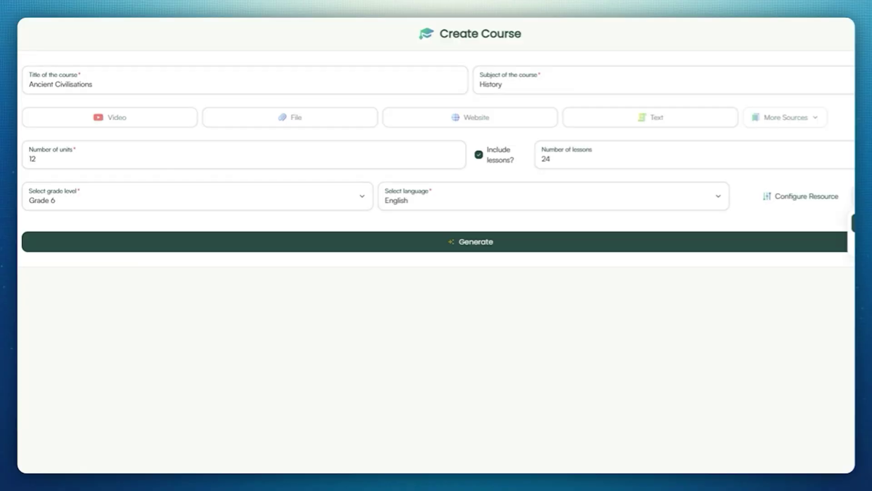
pyautogui.click(854, 196)
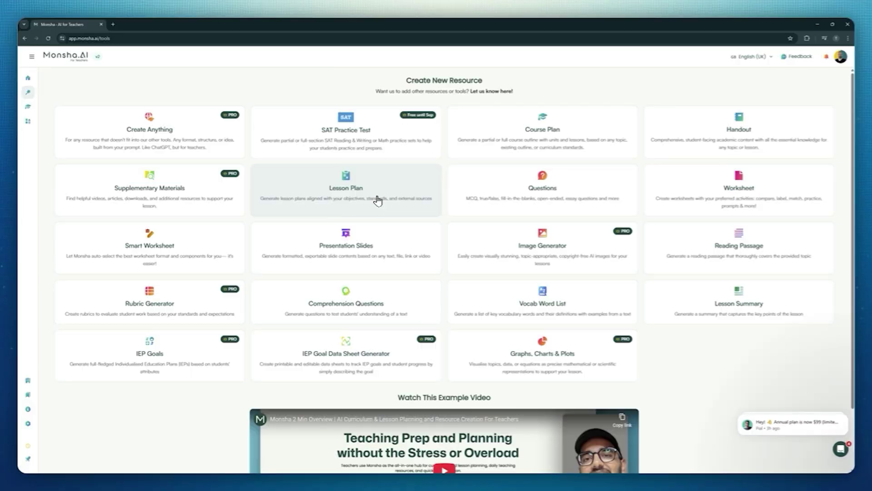
pyautogui.click(376, 197)
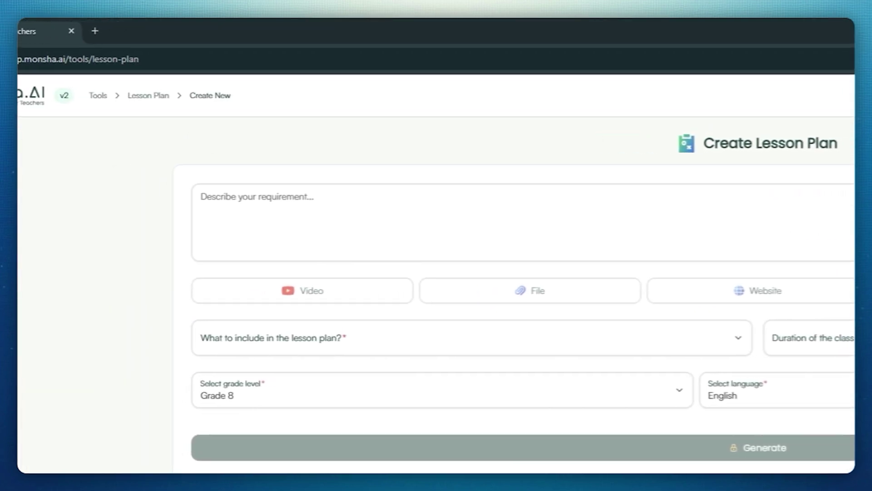
# Start an Ancient Greece lesson plan with a pasted YouTube video as context, including Objectives & Learning Outcomes
pyautogui.click(340, 234)
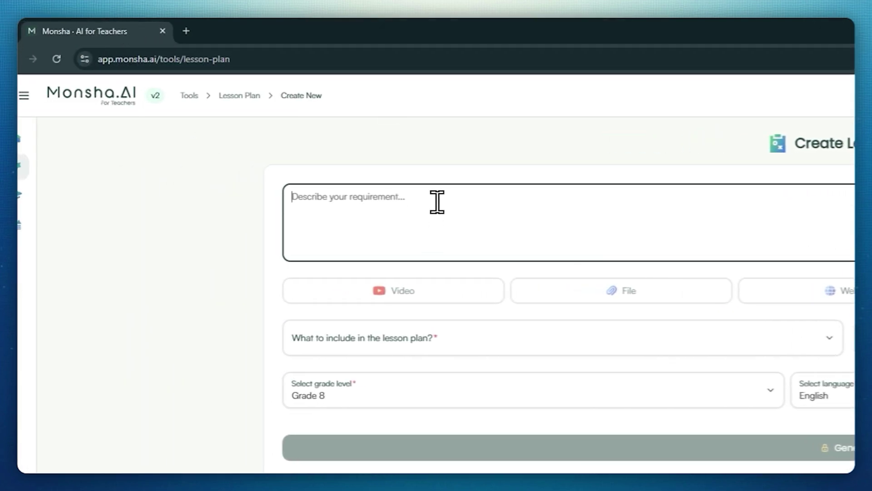
pyautogui.write('Anci')
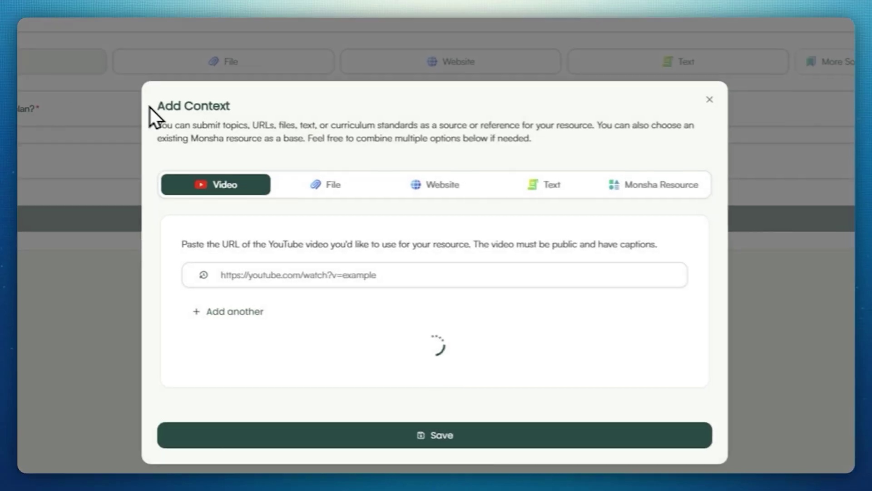
pyautogui.write('https://www.youtube.com/watch?v=lUZKg3KdtYo')
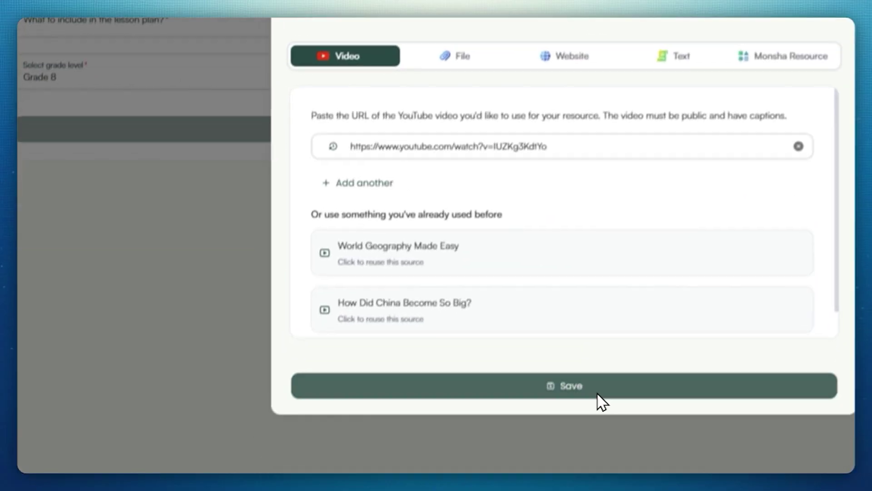
pyautogui.click(596, 470)
pyautogui.click(137, 112)
pyautogui.click(221, 252)
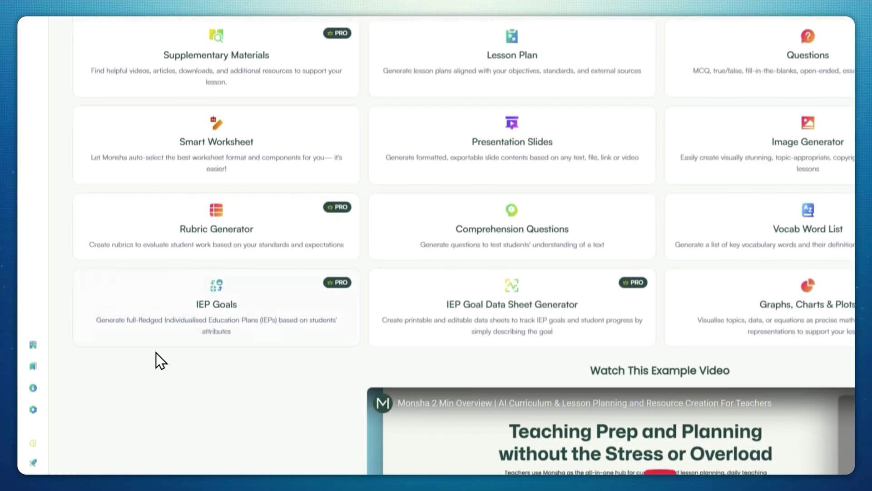
# Compare plans: highlight Basic's $0 price and 10 monthly credits, then Pro's annual and monthly price
pyautogui.click(33, 463)
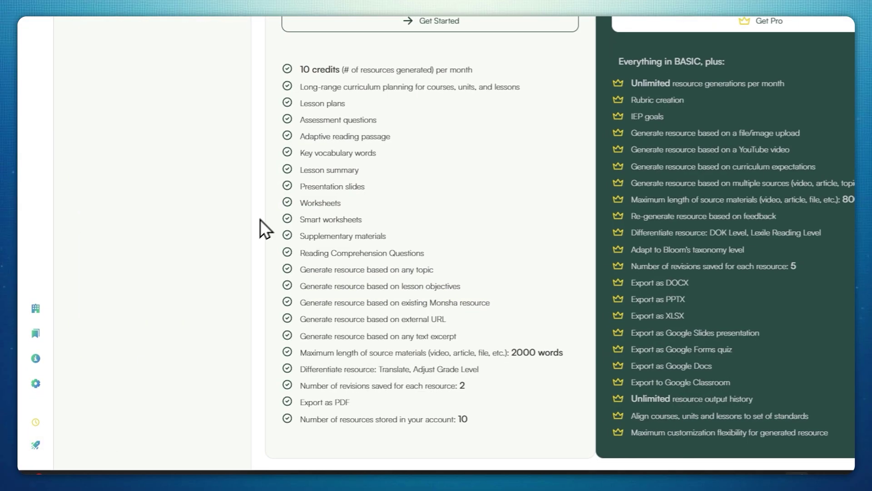
pyautogui.moveTo(193, 162); pyautogui.dragTo(244, 208)
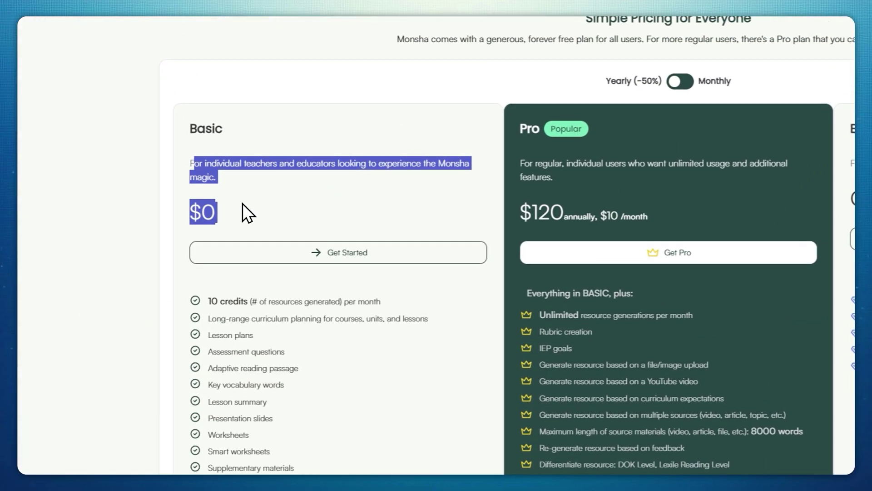
pyautogui.moveTo(209, 301); pyautogui.dragTo(429, 313)
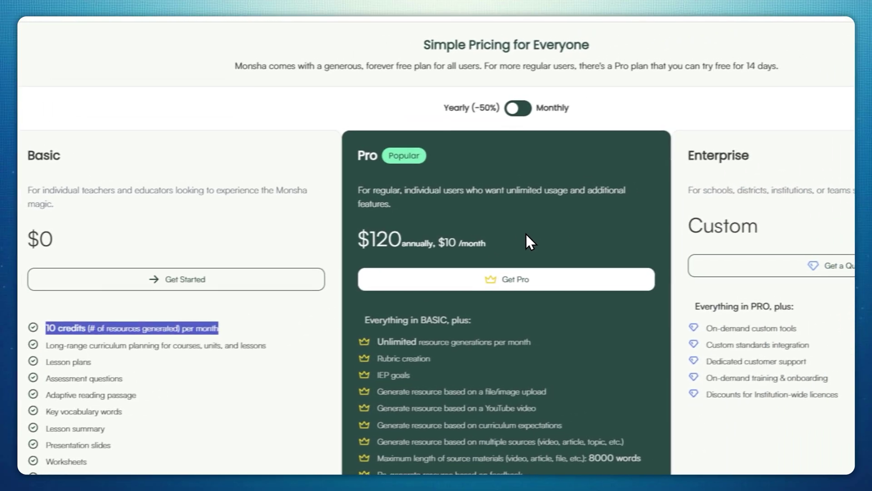
pyautogui.moveTo(648, 212); pyautogui.dragTo(634, 213)
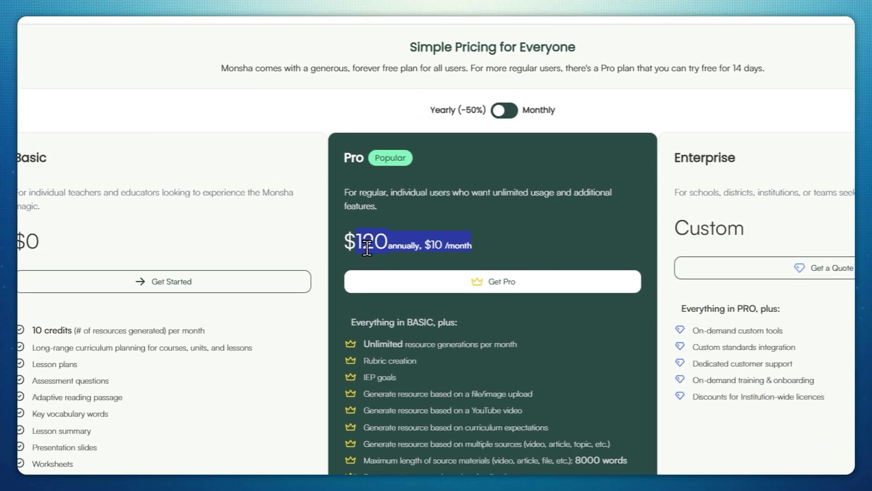